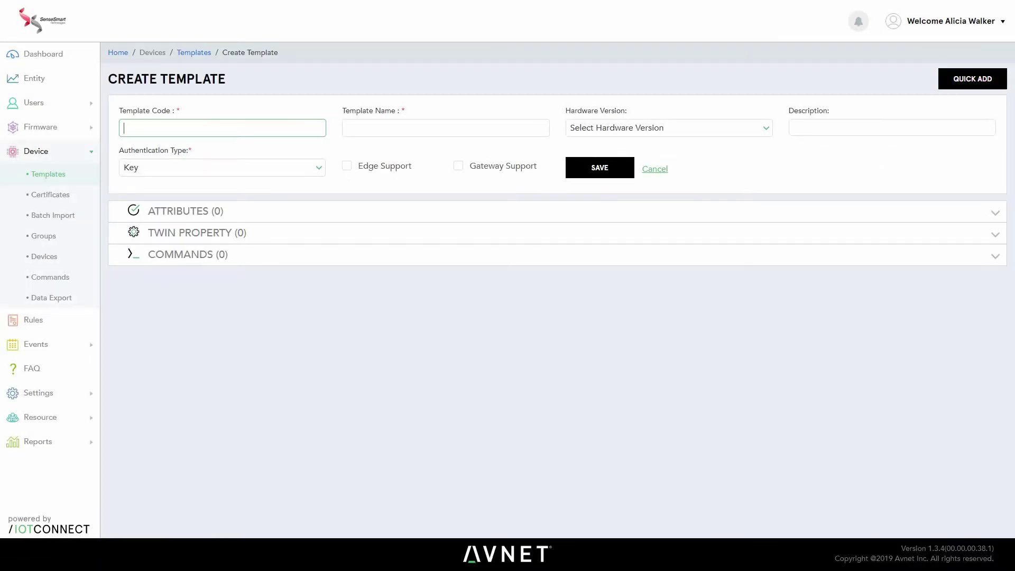
# - Enter Temptest as the template code and Temperature as the template name
pyautogui.write('Temptest')
pyautogui.click(347, 128)
pyautogui.write('Temperature')
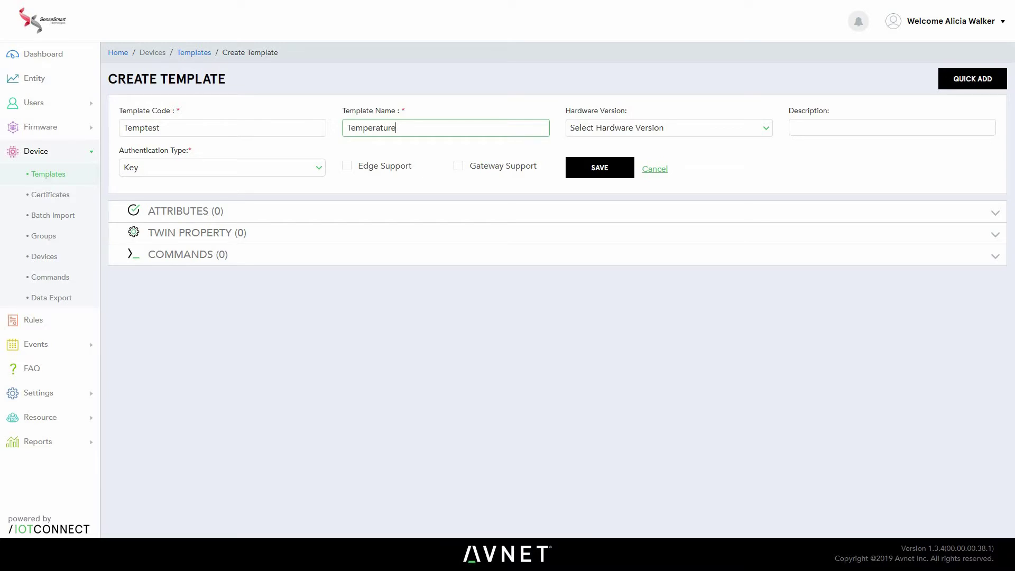
# - Examine the available hardware versions and authentication types for the template, keeping Key as the authentication type
pyautogui.click(669, 128)
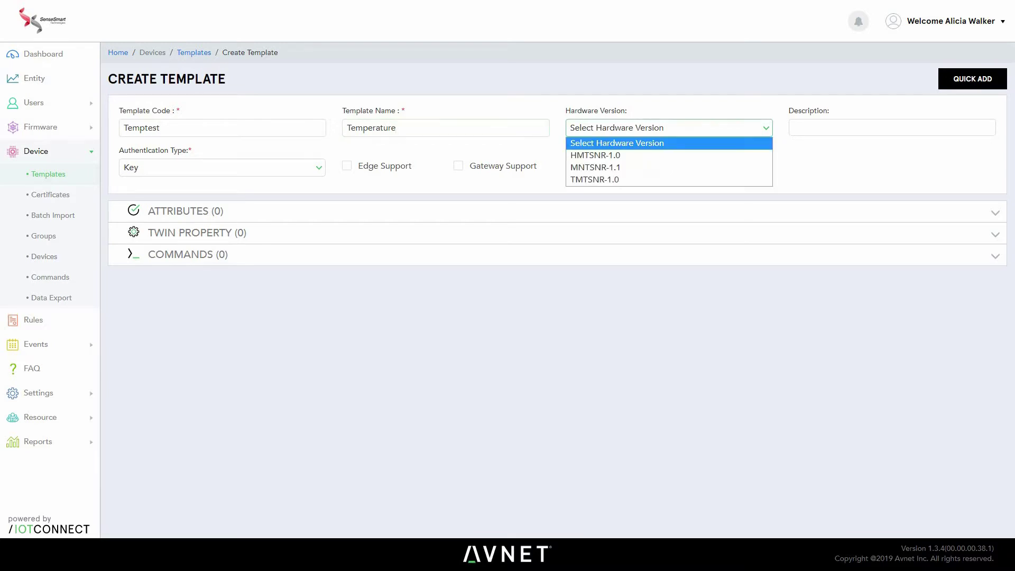
pyautogui.press('Escape')
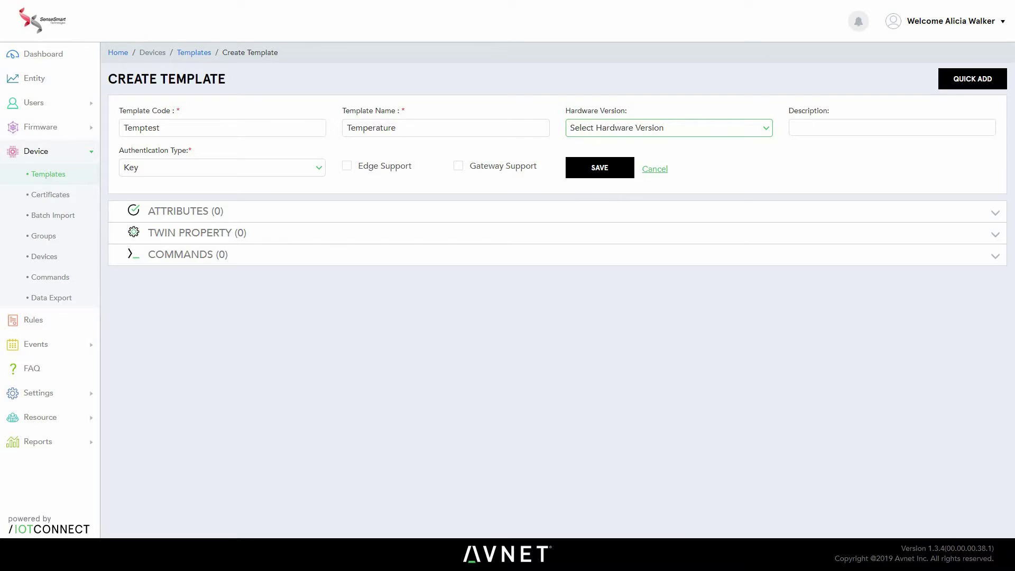
pyautogui.click(222, 167)
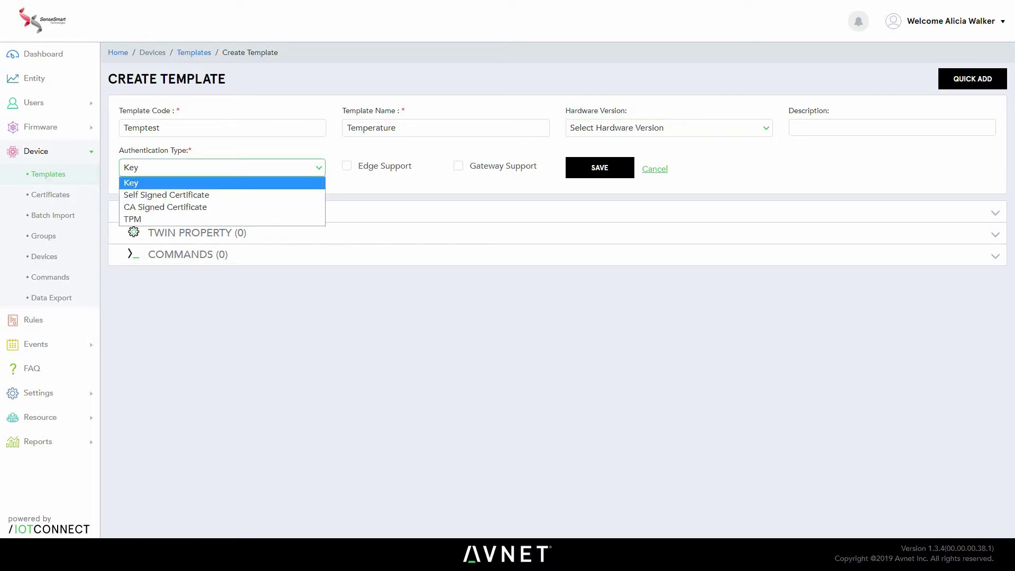
pyautogui.press('Down')
pyautogui.press('Down')
pyautogui.press('Down')
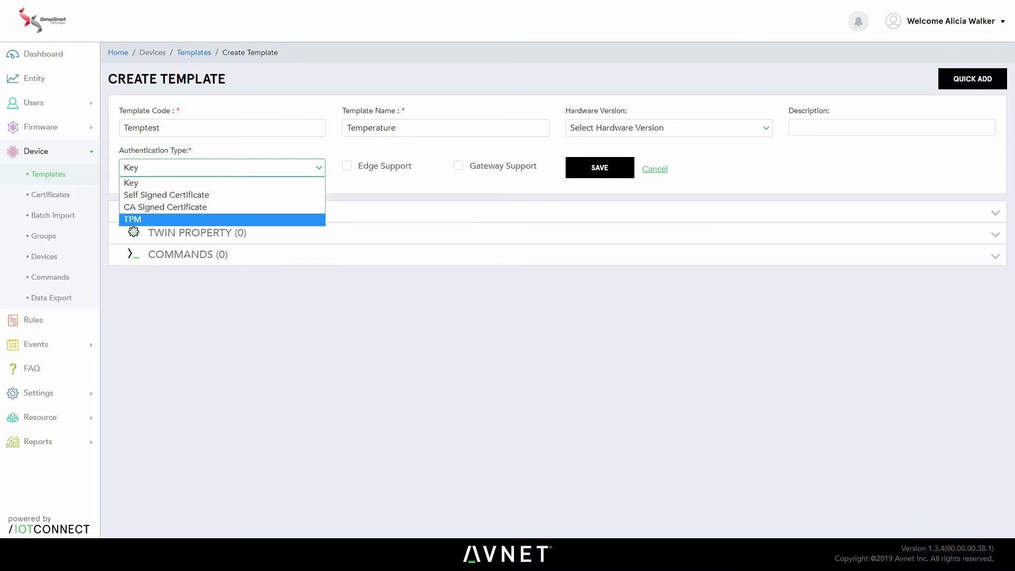
pyautogui.press('Up')
pyautogui.press('Up')
pyautogui.press('Up')
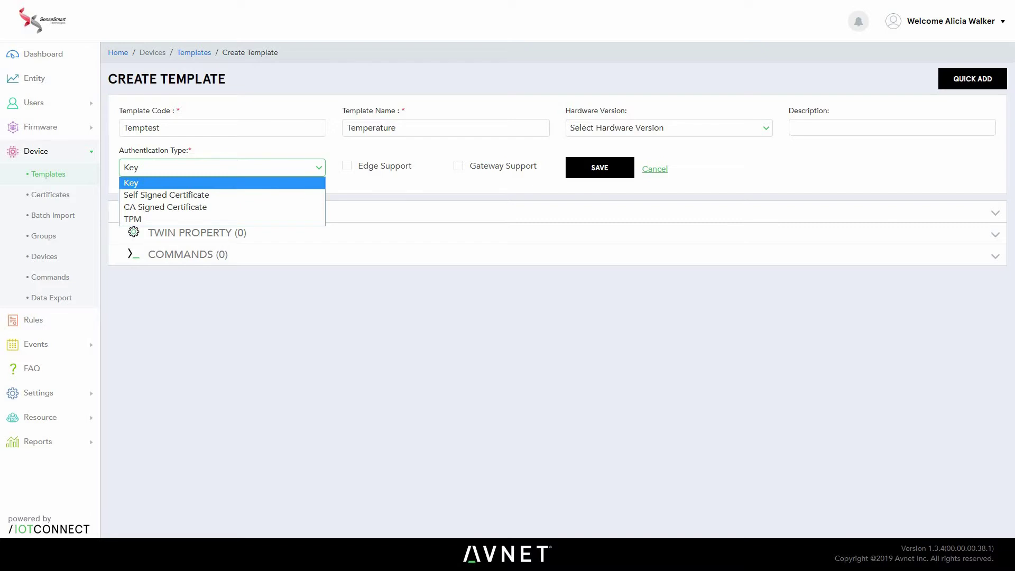
pyautogui.press('Down')
pyautogui.press('Down')
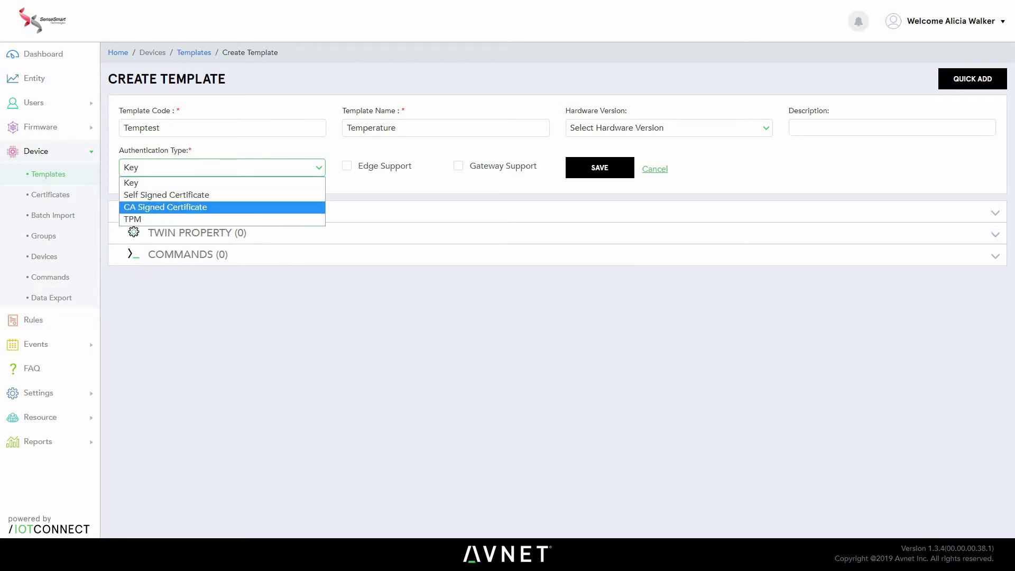
pyautogui.press('Up')
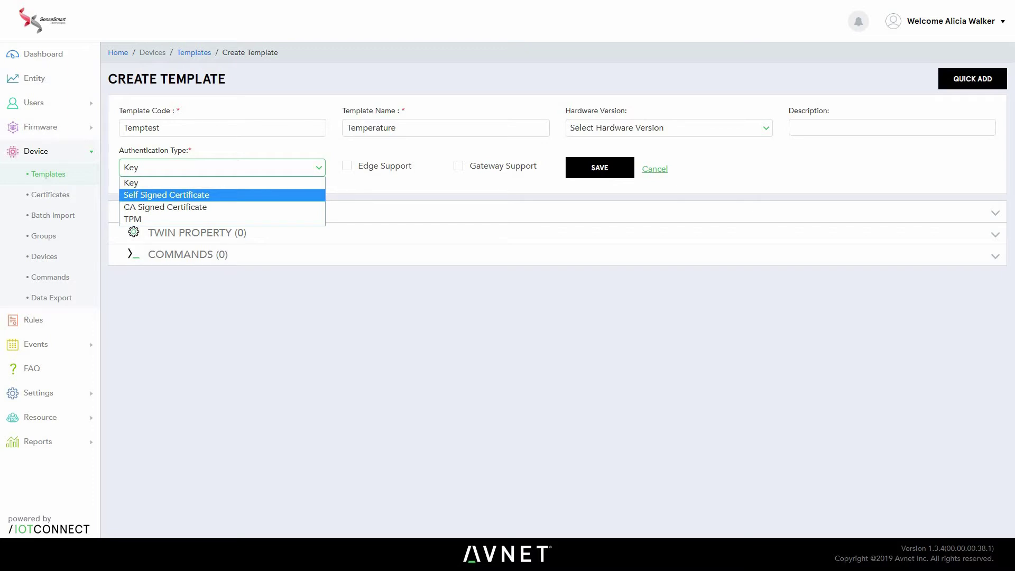
pyautogui.press('Down')
pyautogui.press('Down')
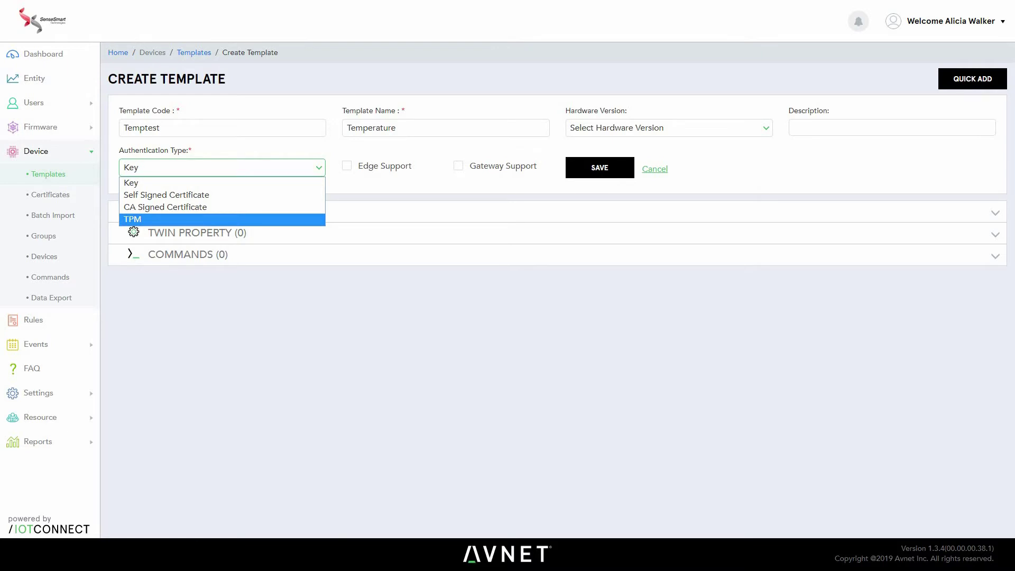
pyautogui.press('Up')
pyautogui.press('Up')
pyautogui.press('Up')
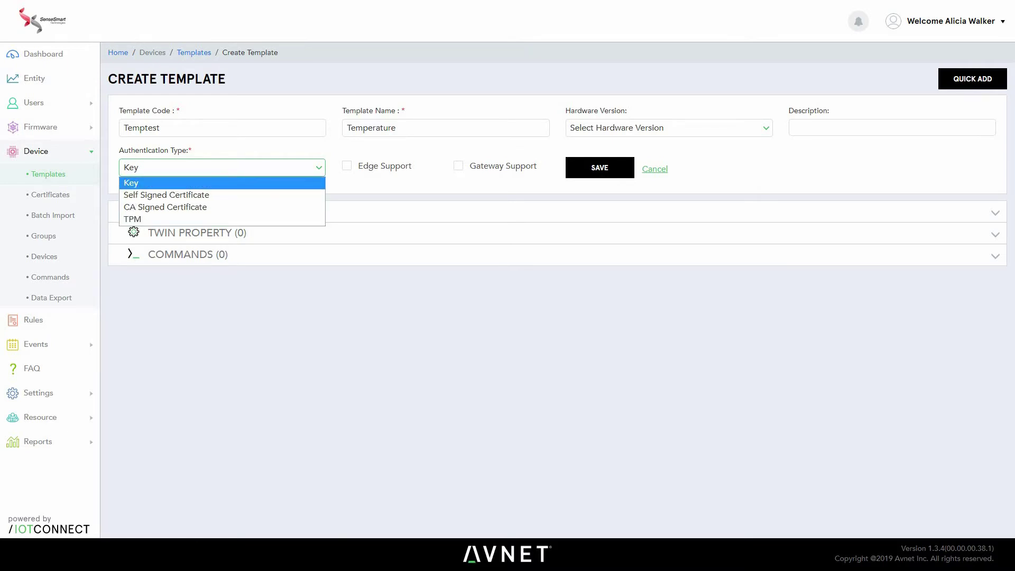
pyautogui.press('Return')
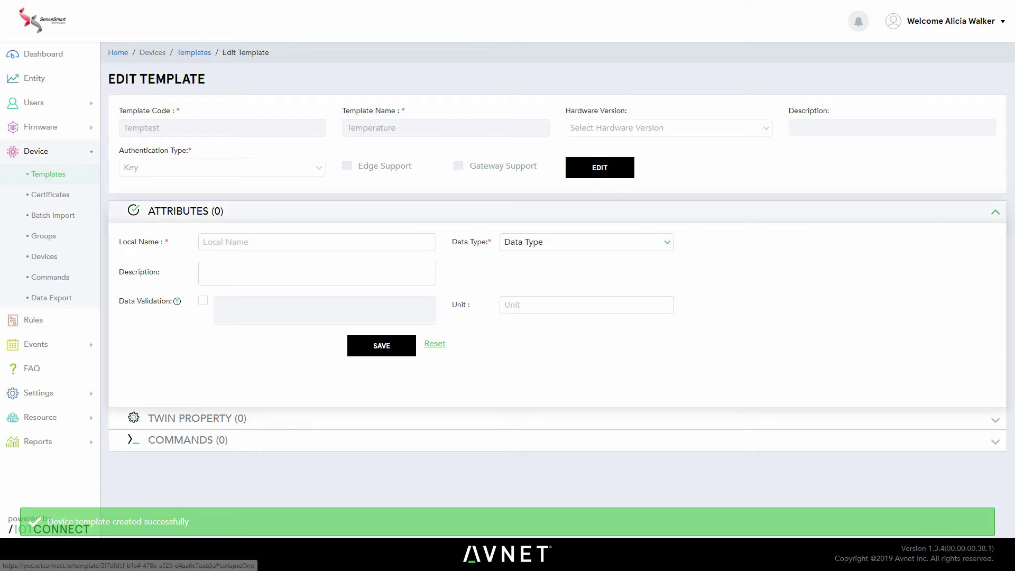
# - Add and save a template attribute with local name Temperature, data type NUMBER and unit Fahrenheit
pyautogui.click(264, 242)
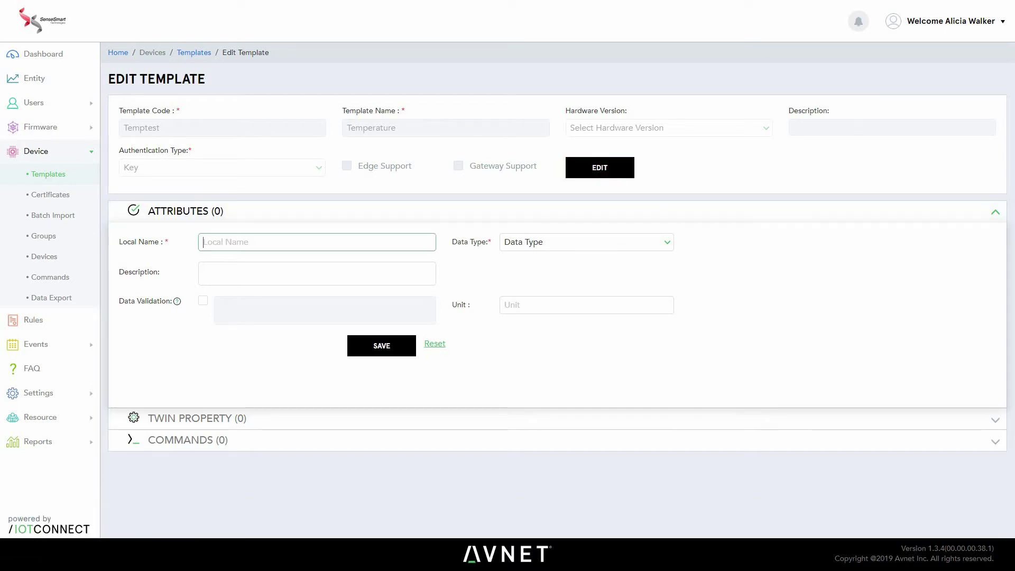
pyautogui.write('Temperature')
pyautogui.click(587, 242)
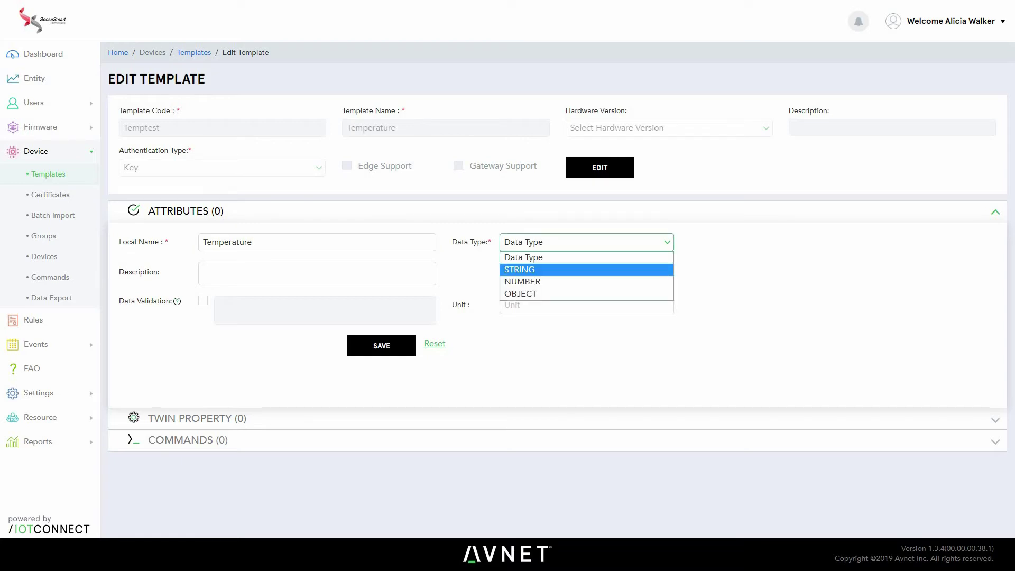
pyautogui.press('Return')
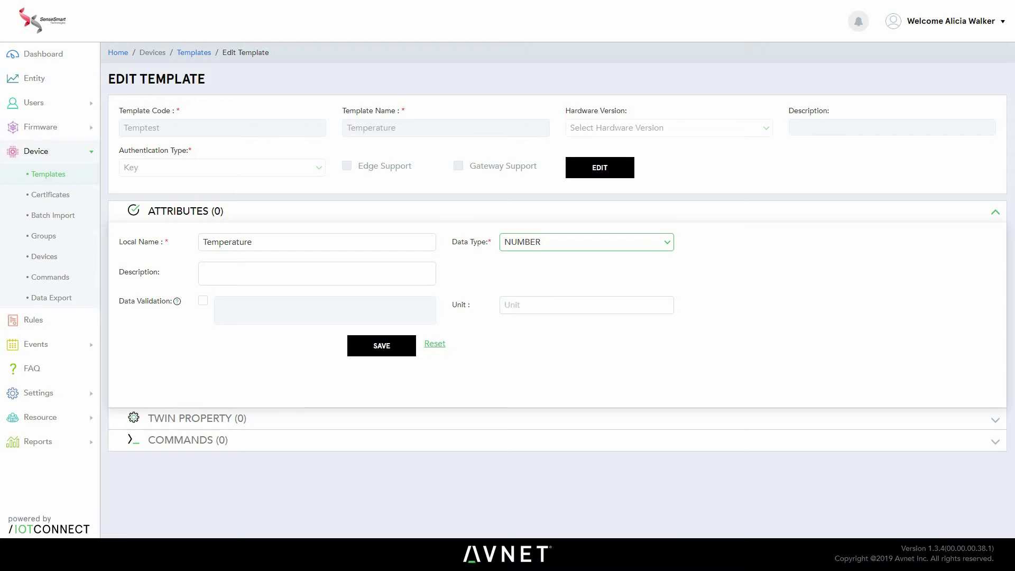
pyautogui.moveTo(169, 302)
pyautogui.click(582, 305)
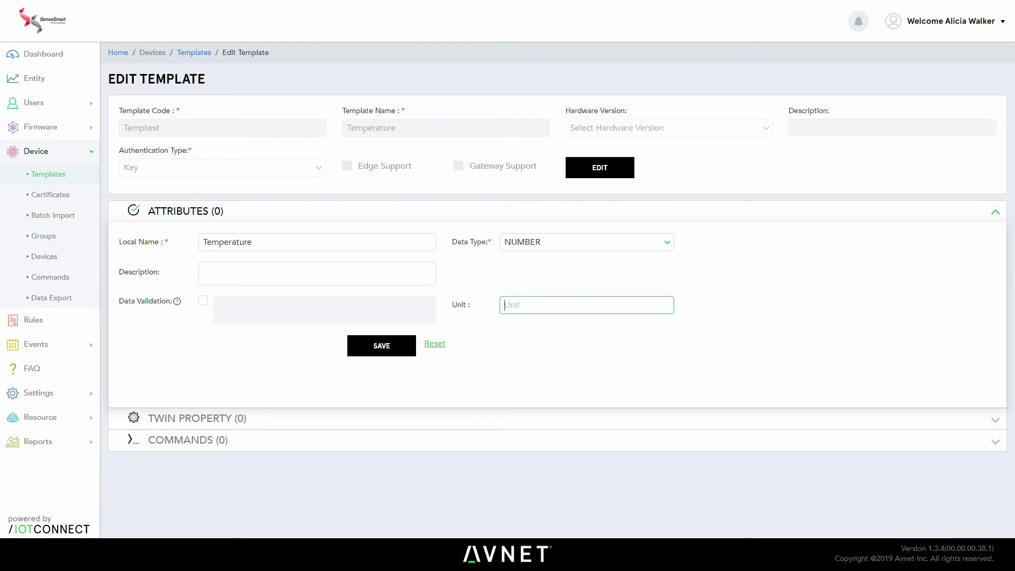
pyautogui.write('Fahrenheit')
pyautogui.click(382, 346)
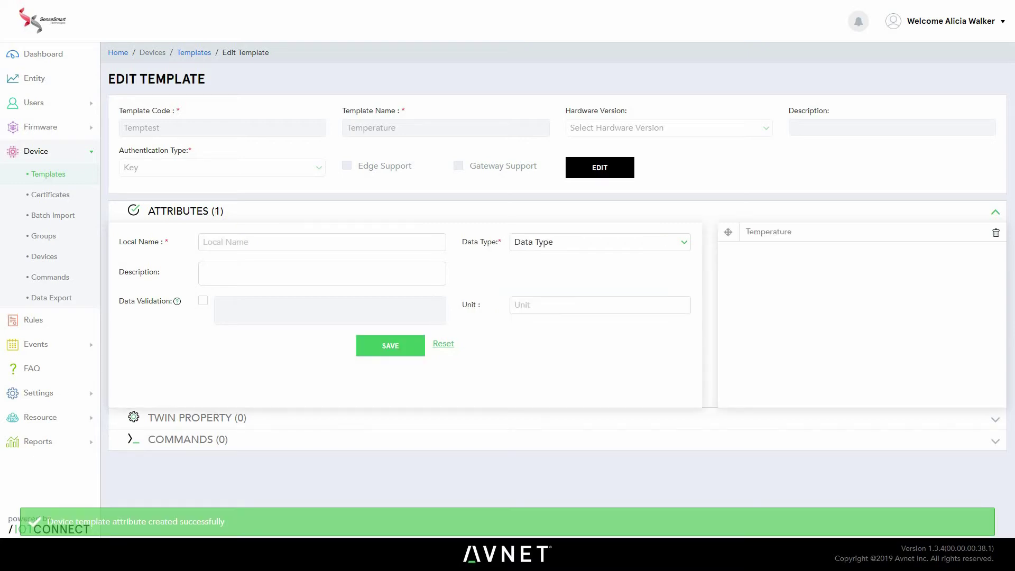
# - Add and save a twin property named Temperature with key Temp001, data type NUMBER and default value 15
pyautogui.click(197, 418)
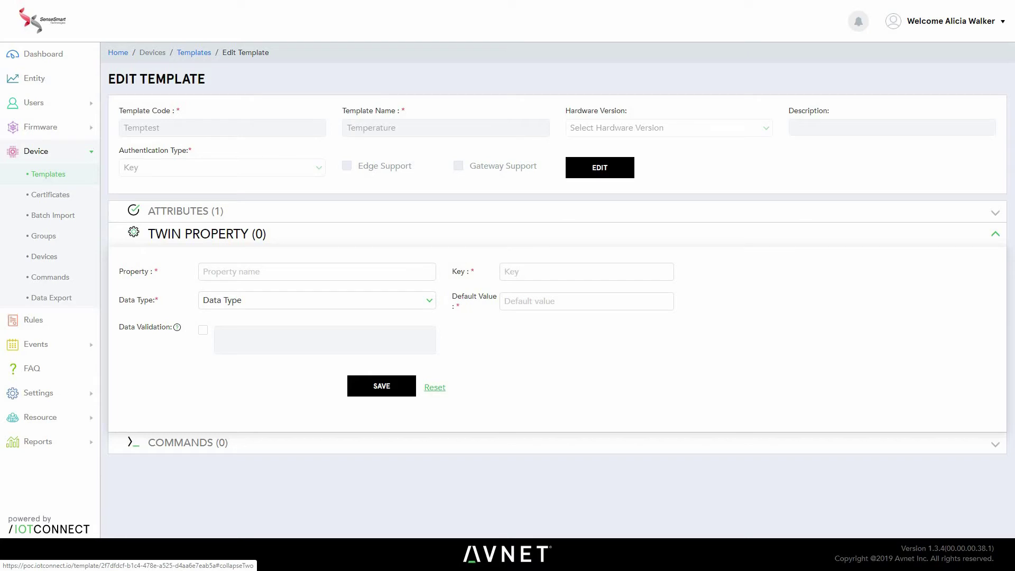
pyautogui.click(317, 272)
pyautogui.write('Temperature')
pyautogui.click(586, 269)
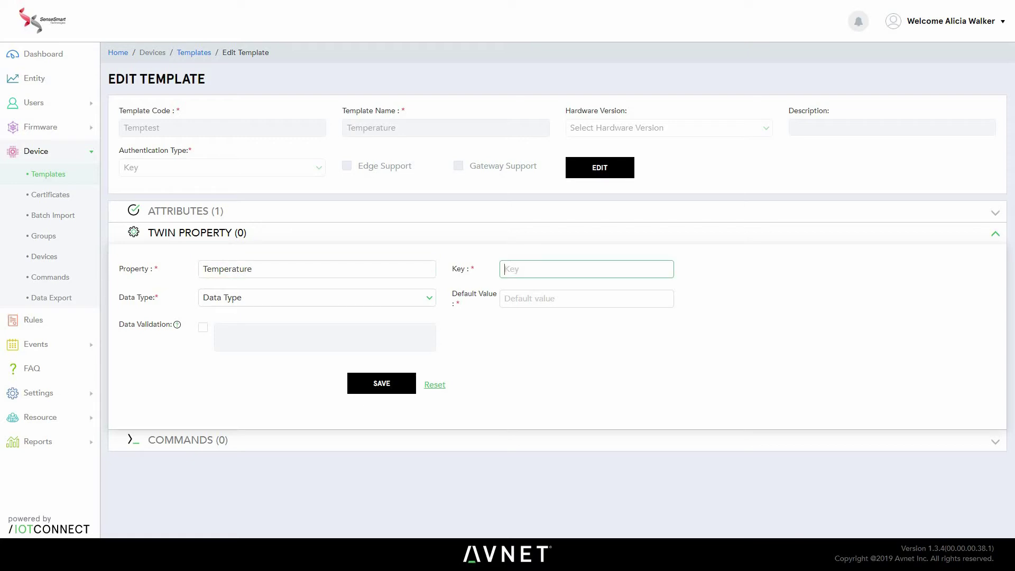
pyautogui.write('Temp001')
pyautogui.click(317, 297)
pyautogui.click(227, 336)
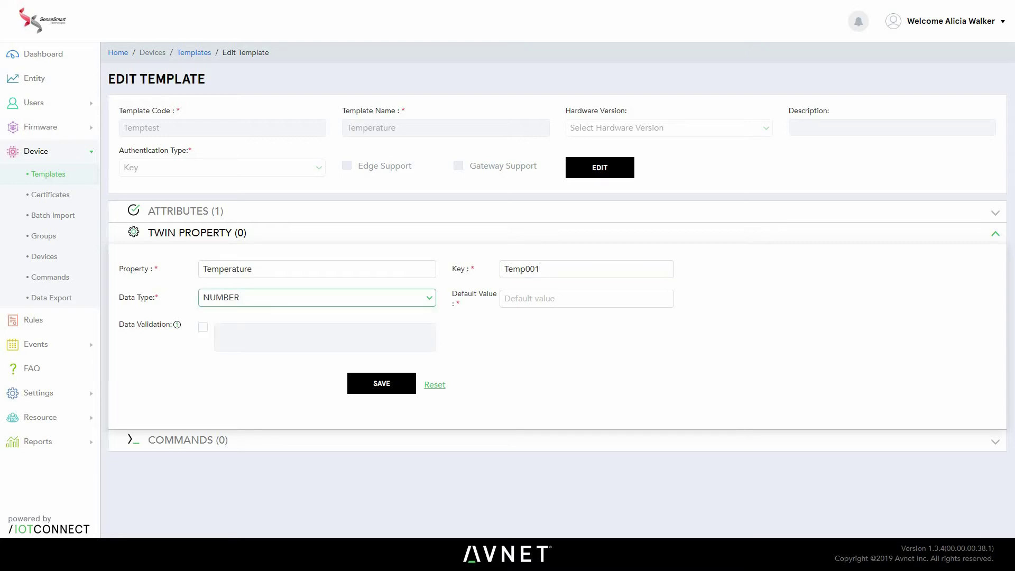
pyautogui.click(582, 298)
pyautogui.write('15')
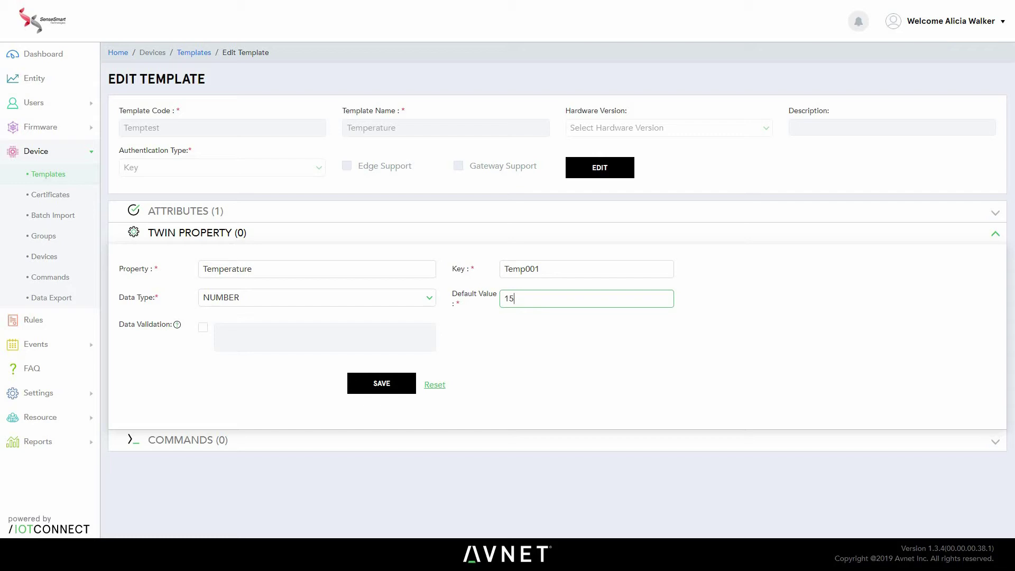
pyautogui.click(382, 383)
# - Add and save a template command named Turnoff with the command Off
pyautogui.click(382, 439)
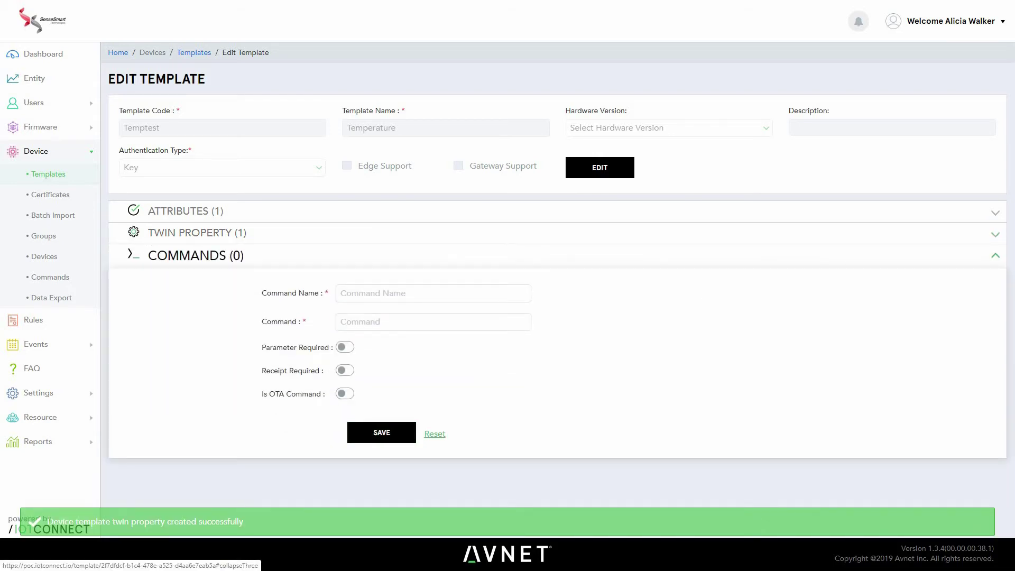
pyautogui.click(401, 292)
pyautogui.write('Turnoff')
pyautogui.click(402, 320)
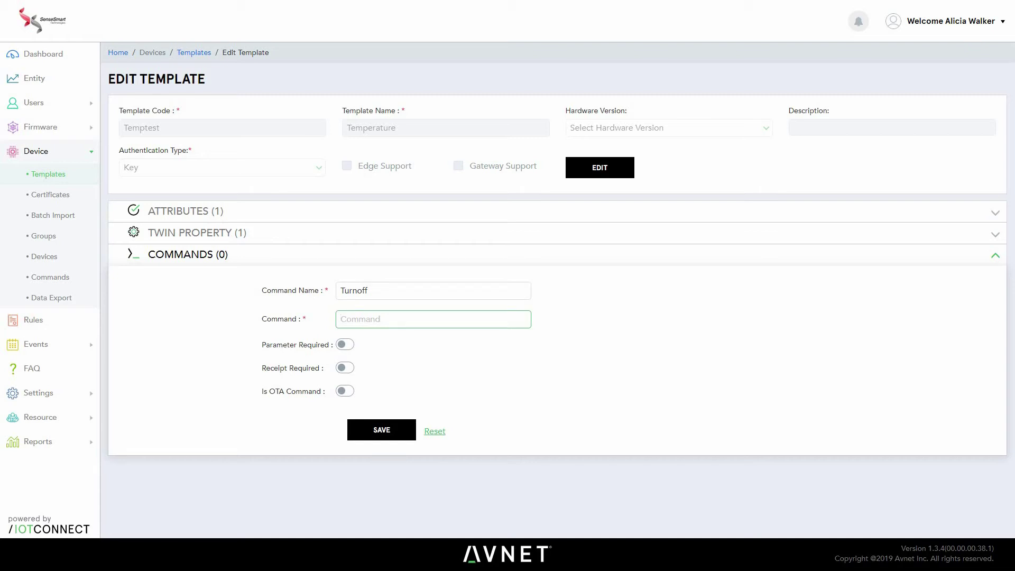
pyautogui.write('Off')
pyautogui.press('Return')
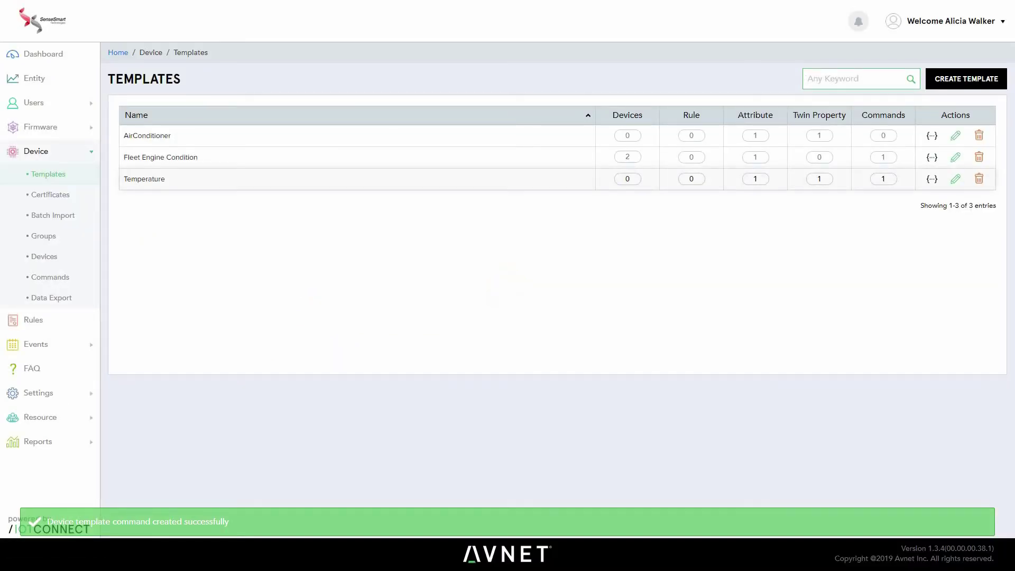
# - Create a new template with code Lighttemp, name Light, gateway support enabled and tag light001
pyautogui.click(966, 78)
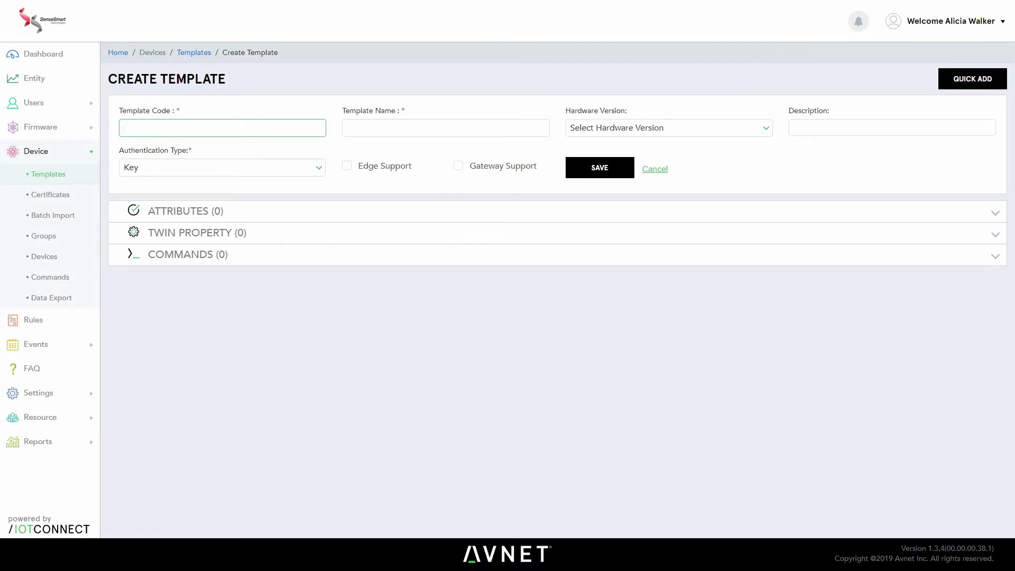
pyautogui.write('Lighttemp')
pyautogui.click(446, 127)
pyautogui.write('Light')
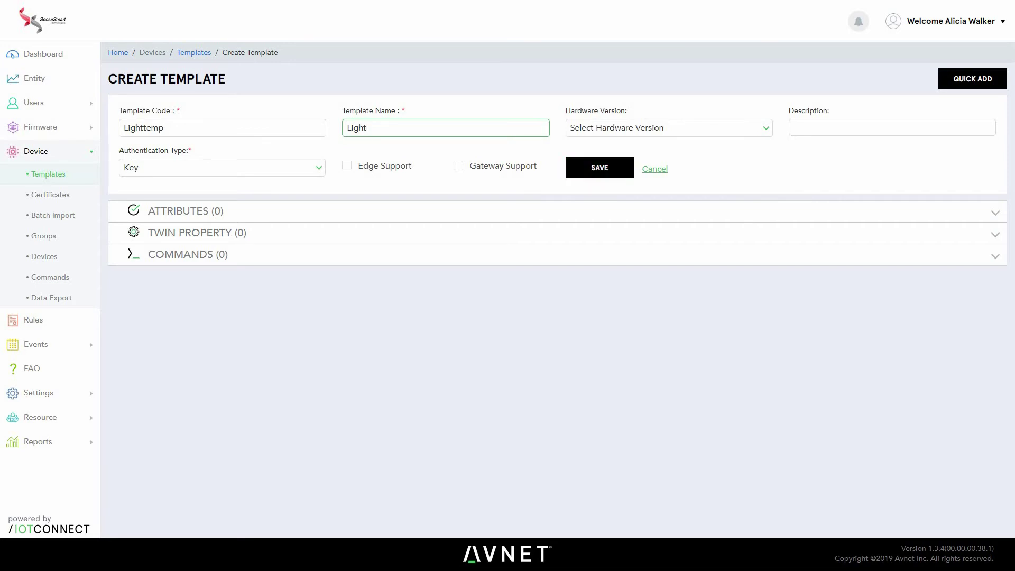
pyautogui.click(458, 166)
pyautogui.click(669, 168)
pyautogui.write('Lig')
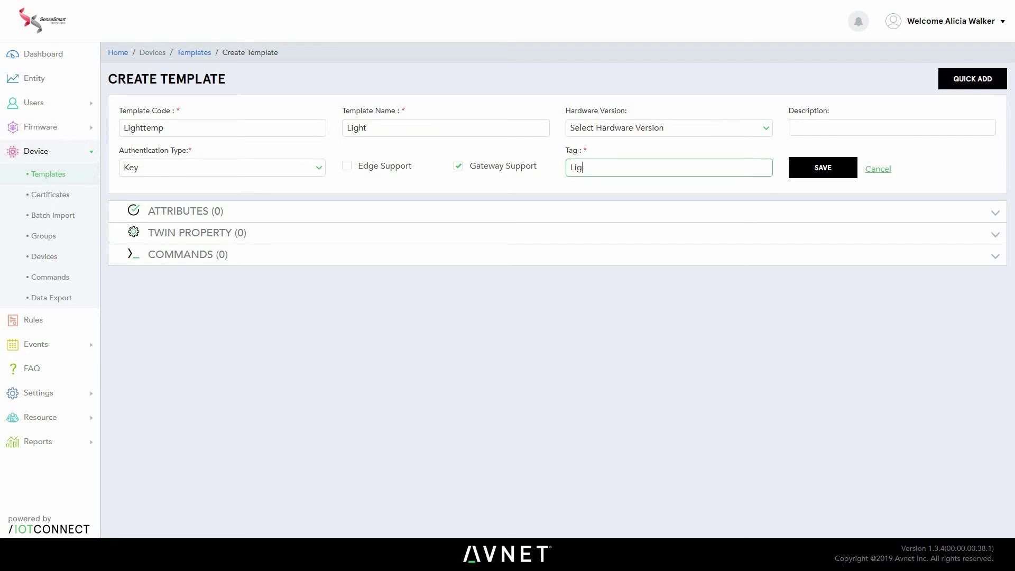
pyautogui.write('ht001')
pyautogui.press('Return')
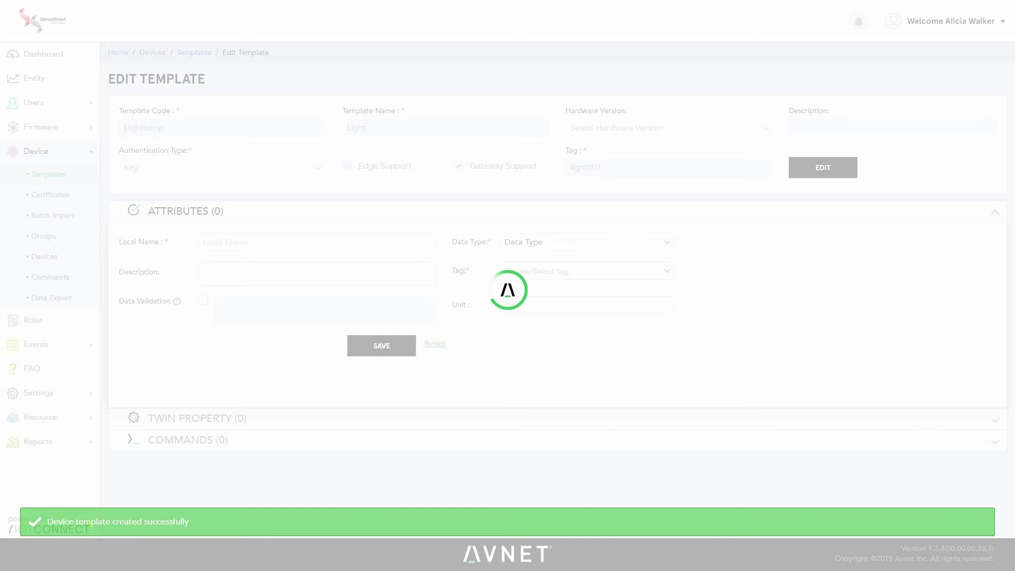
# - Add and save an attribute named Light with data type NUMBER and tag light001 to the template
pyautogui.click(317, 242)
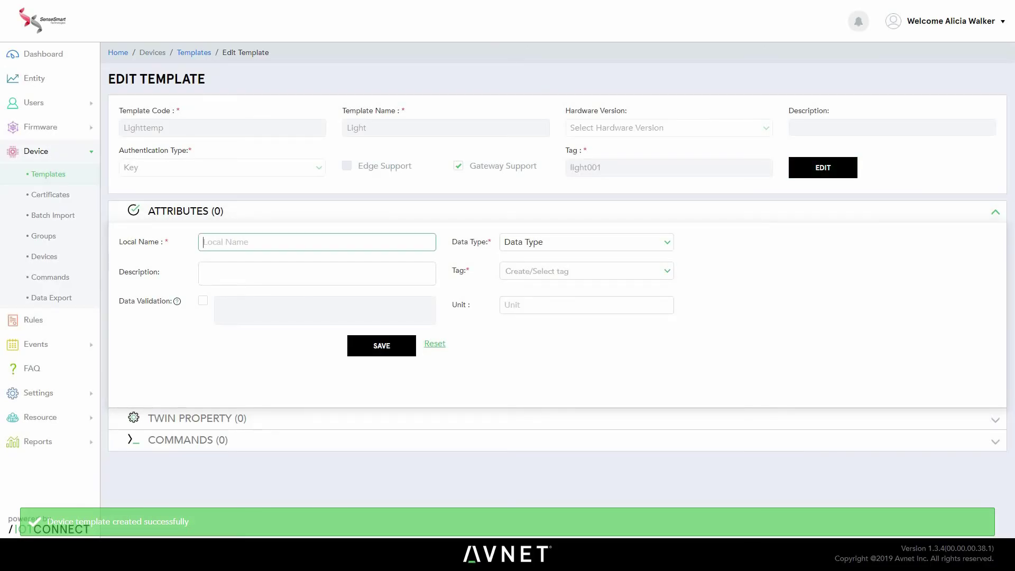
pyautogui.write('Light')
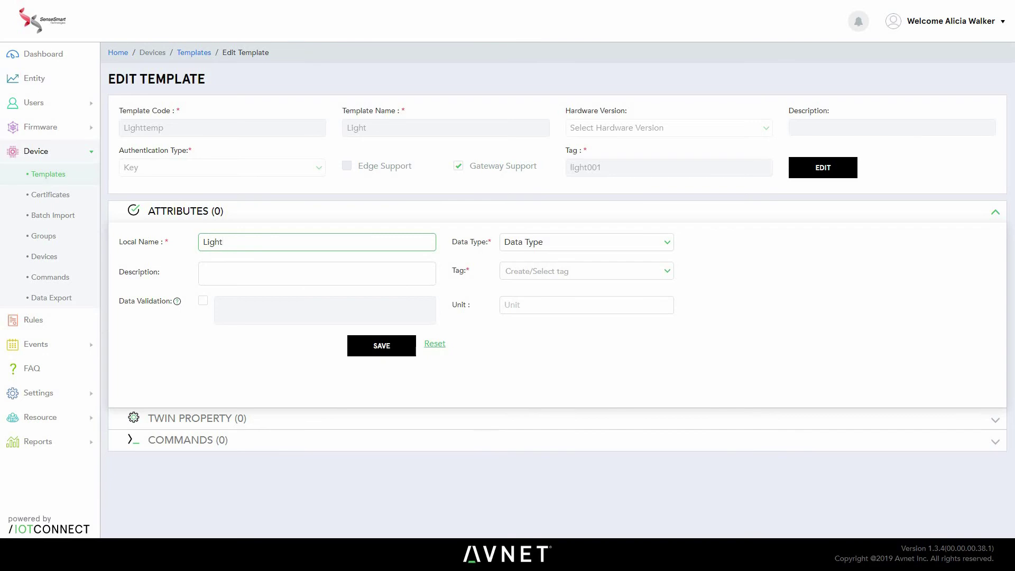
pyautogui.click(587, 241)
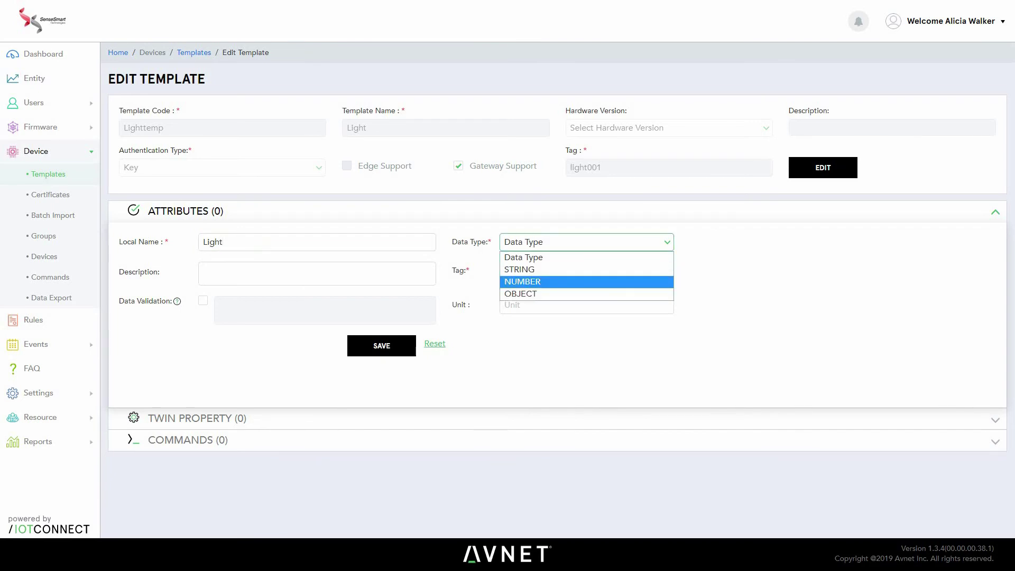
pyautogui.press('Return')
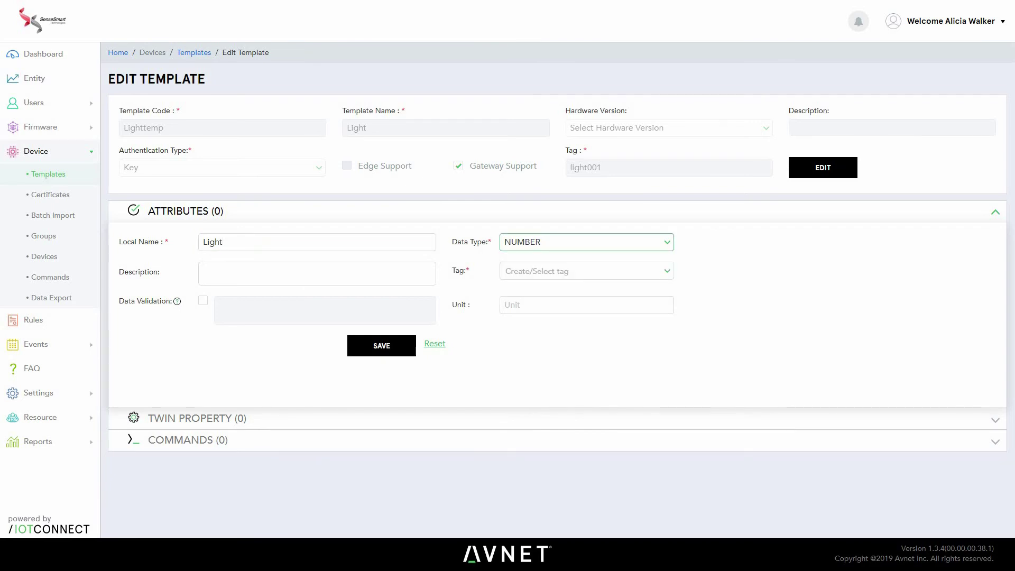
pyautogui.click(582, 271)
pyautogui.press('Return')
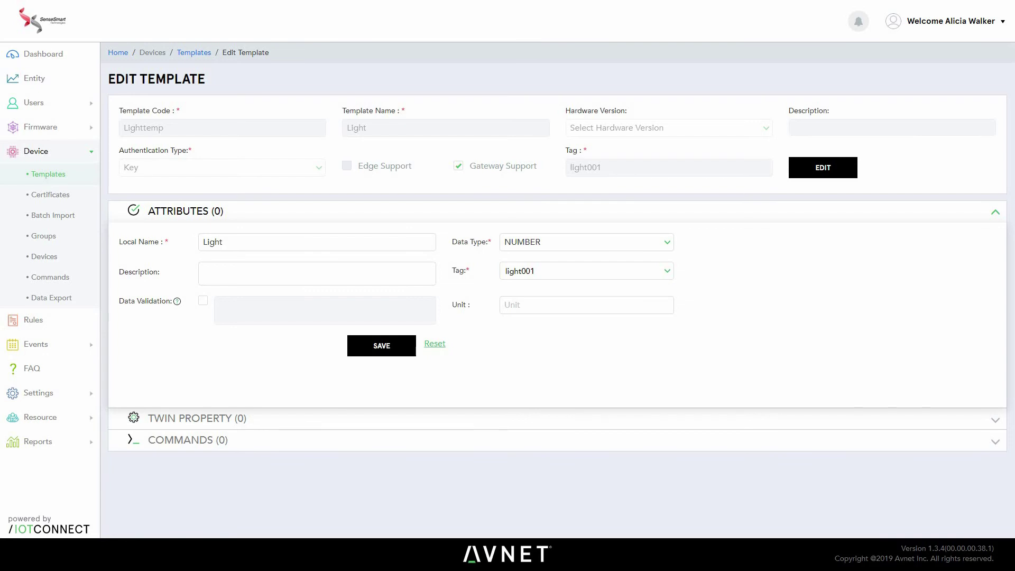
pyautogui.click(382, 345)
# - Look through the Light template's twin property and command forms, including the tag choices for a command
pyautogui.click(198, 418)
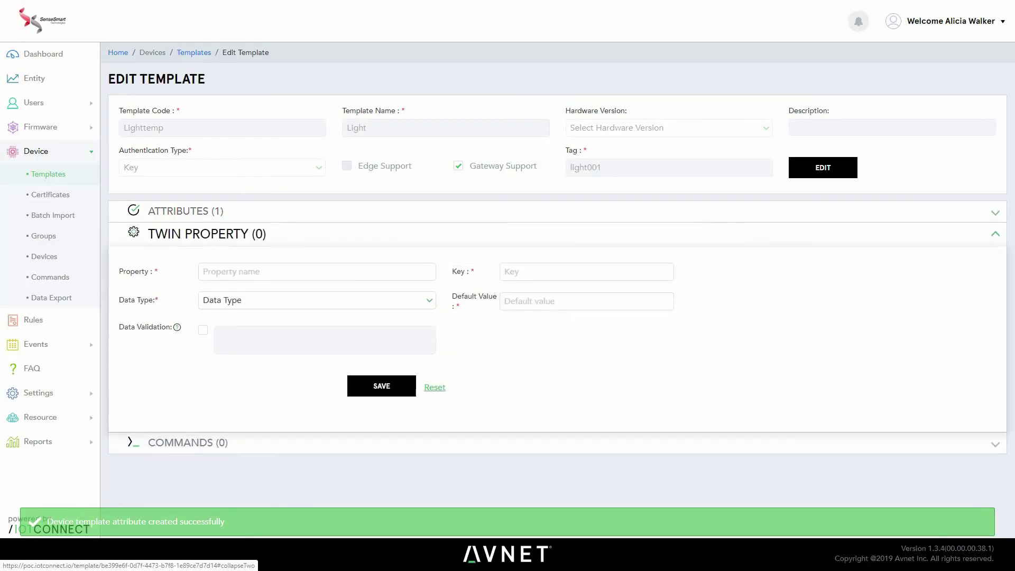
pyautogui.click(188, 442)
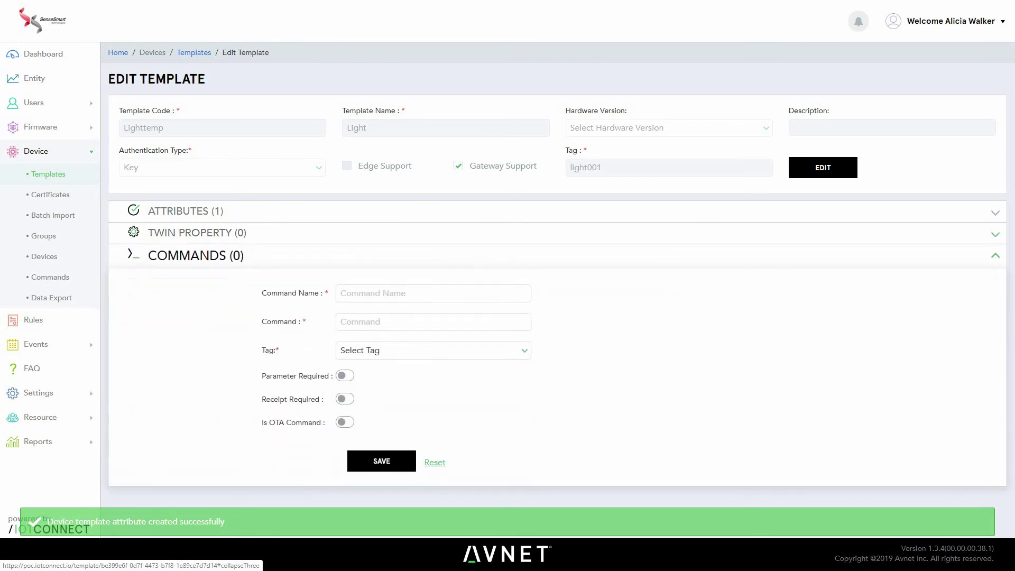
pyautogui.click(433, 350)
pyautogui.press('Escape')
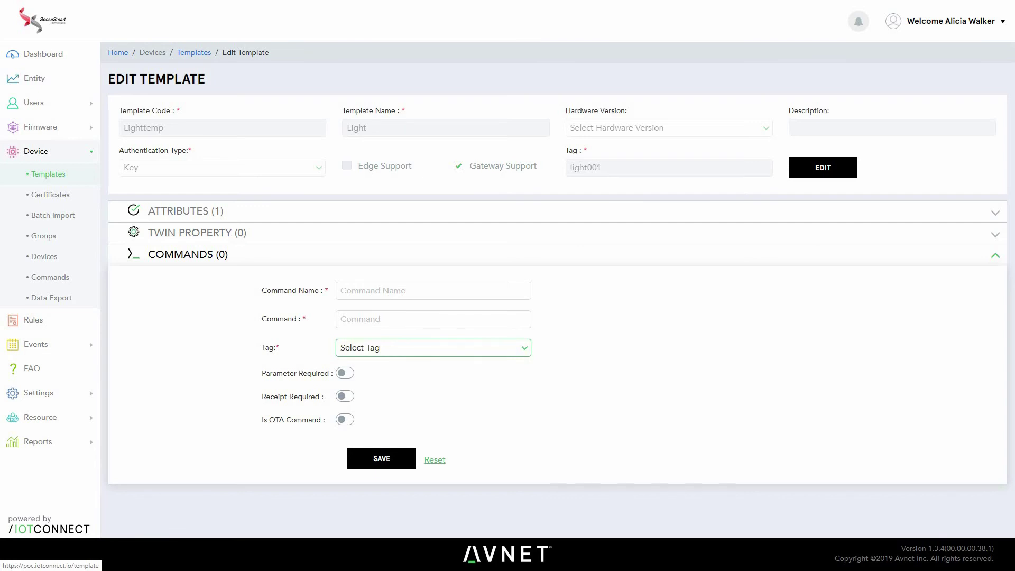
# - Create and save a new template with code Humtemp, name Humidity and edge support enabled
pyautogui.hotkey('alt', 'Left')
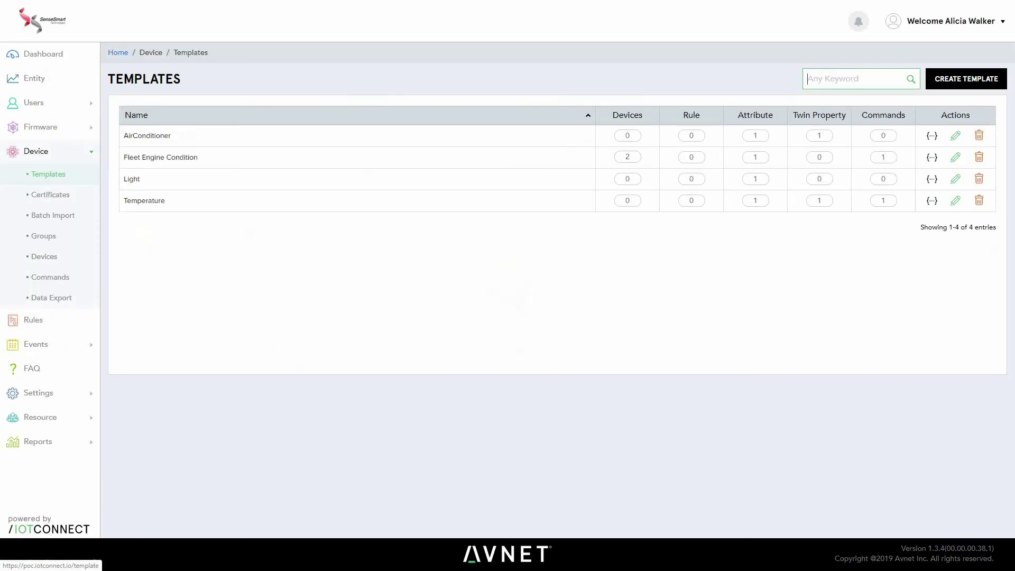
pyautogui.click(967, 79)
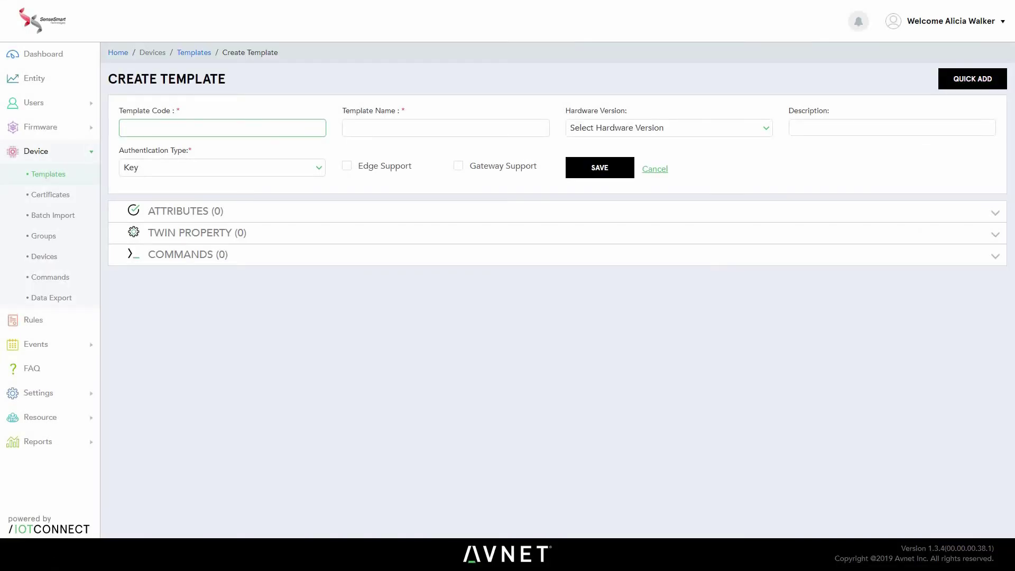
pyautogui.write('Humtemp')
pyautogui.press('Tab')
pyautogui.write('Hum')
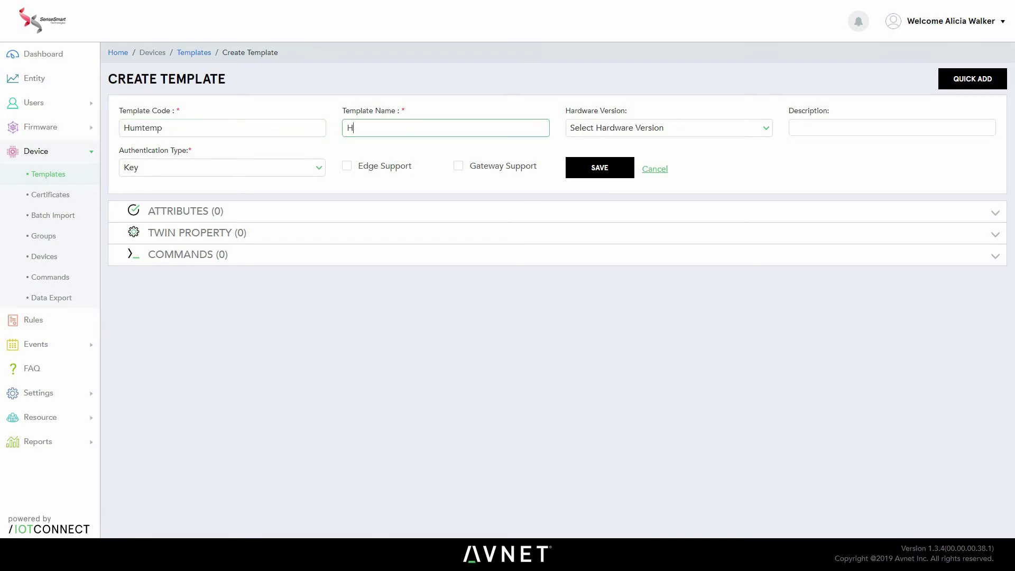
pyautogui.write('idity')
pyautogui.click(346, 166)
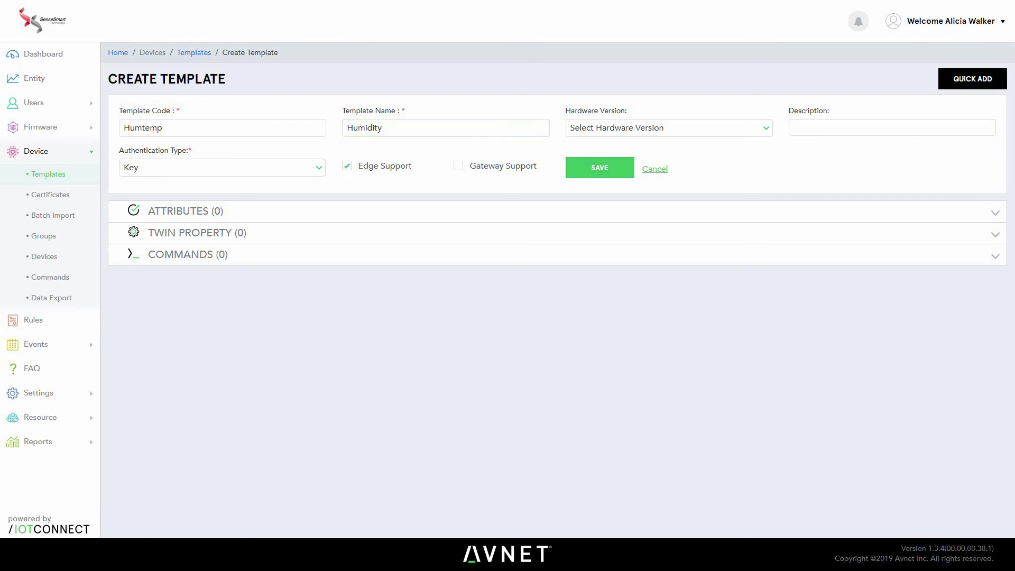
pyautogui.click(599, 167)
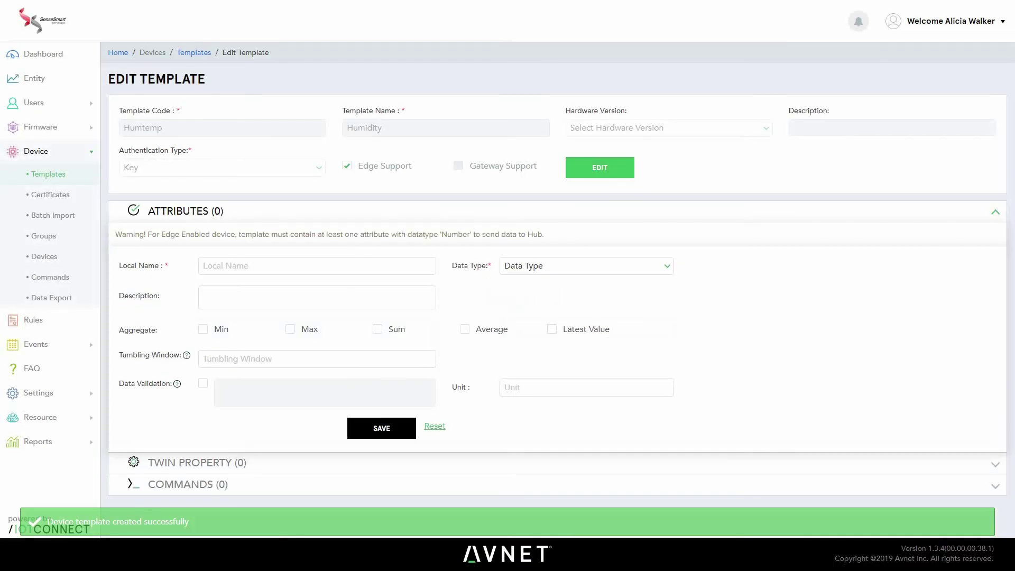
# - Add and save an attribute named Humidity with data type NUMBER, Latest Value aggregate and a 5m tumbling window
pyautogui.write('Humidity')
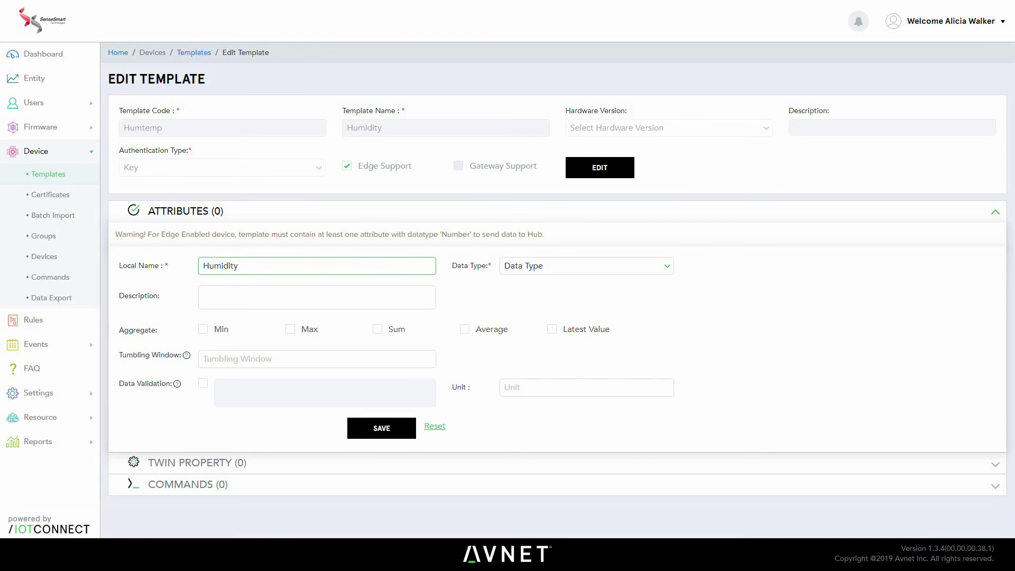
pyautogui.click(586, 266)
pyautogui.click(529, 306)
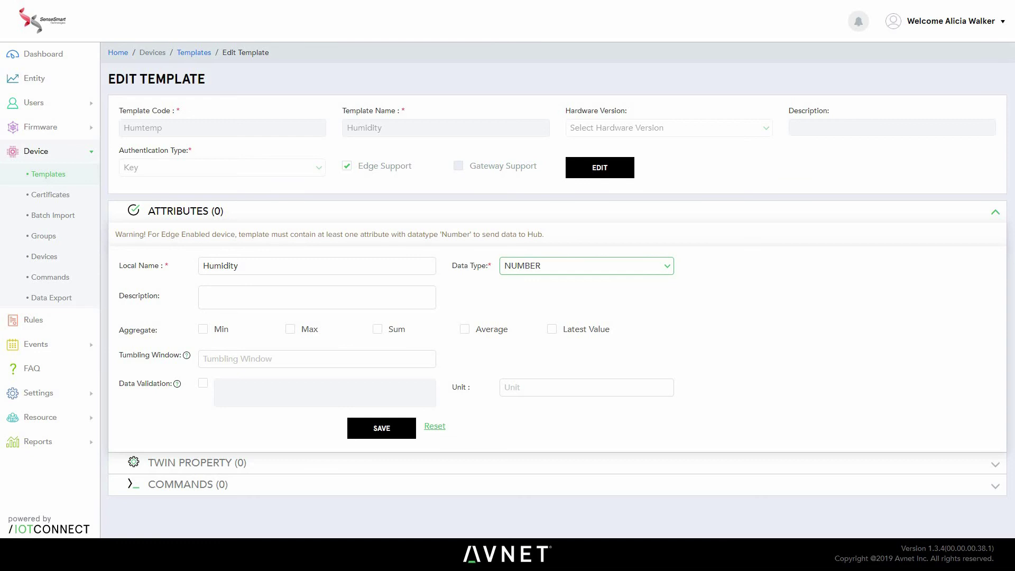
pyautogui.click(552, 329)
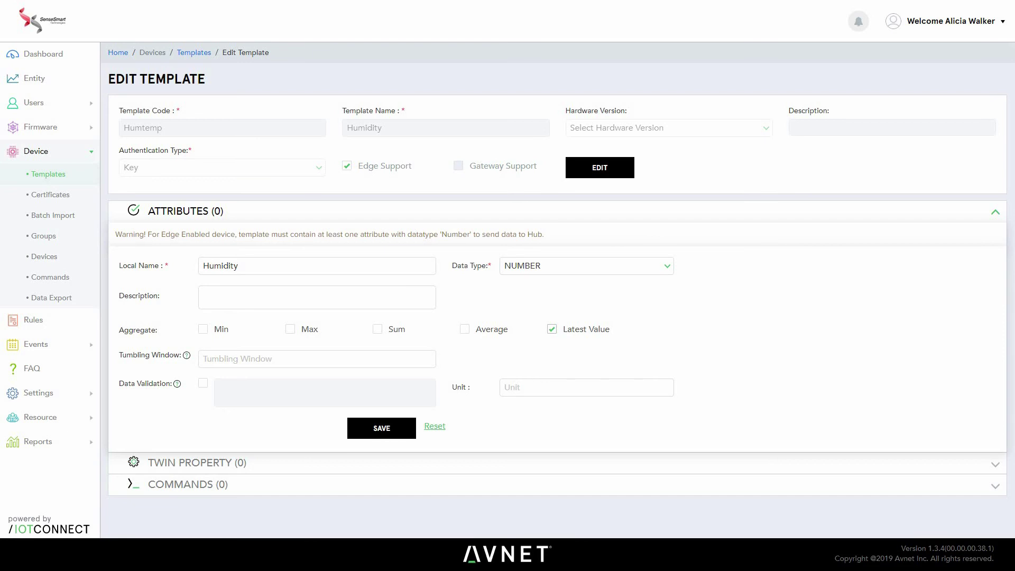
pyautogui.moveTo(186, 355)
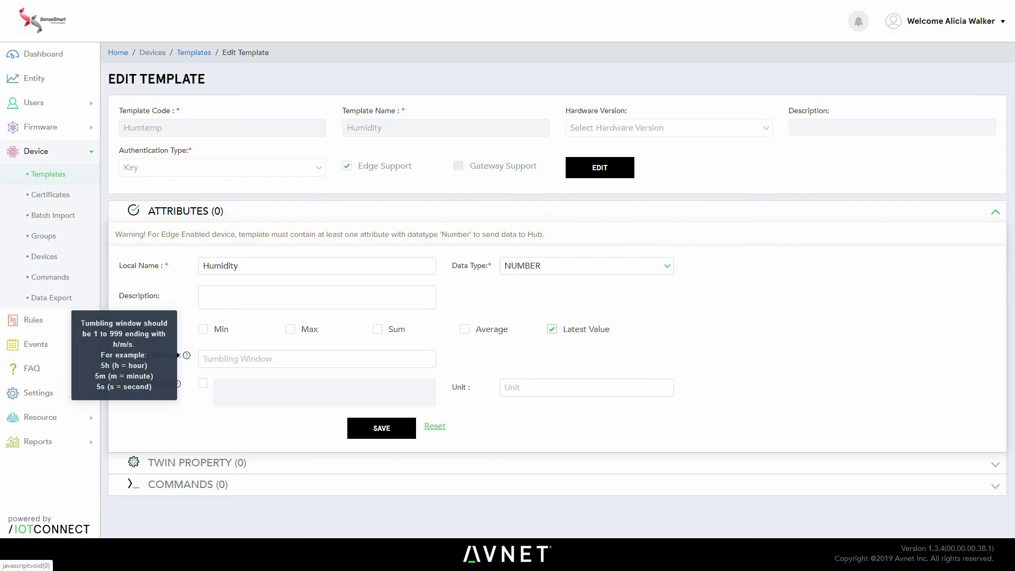
pyautogui.click(211, 359)
pyautogui.write('5m')
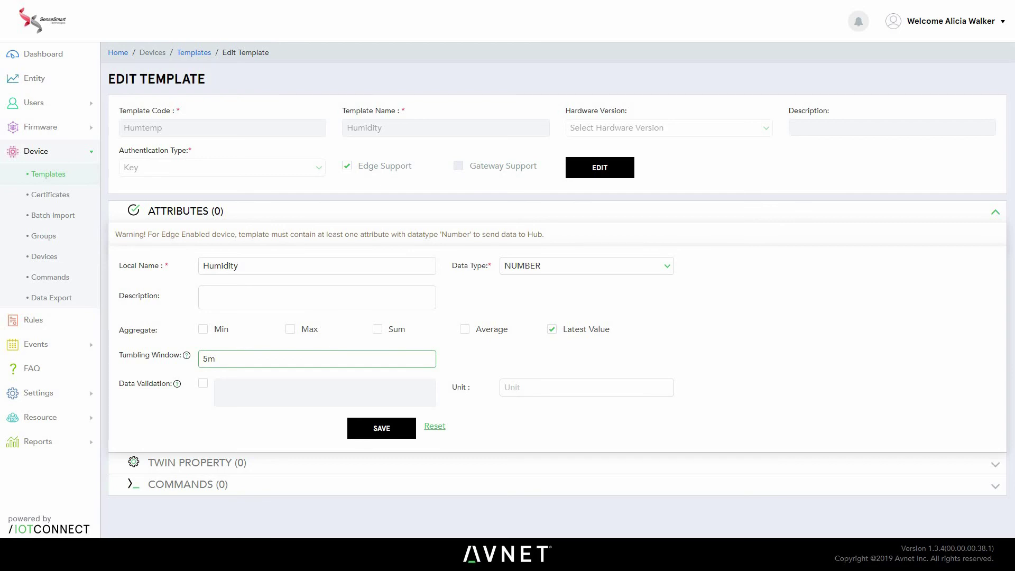
pyautogui.click(382, 428)
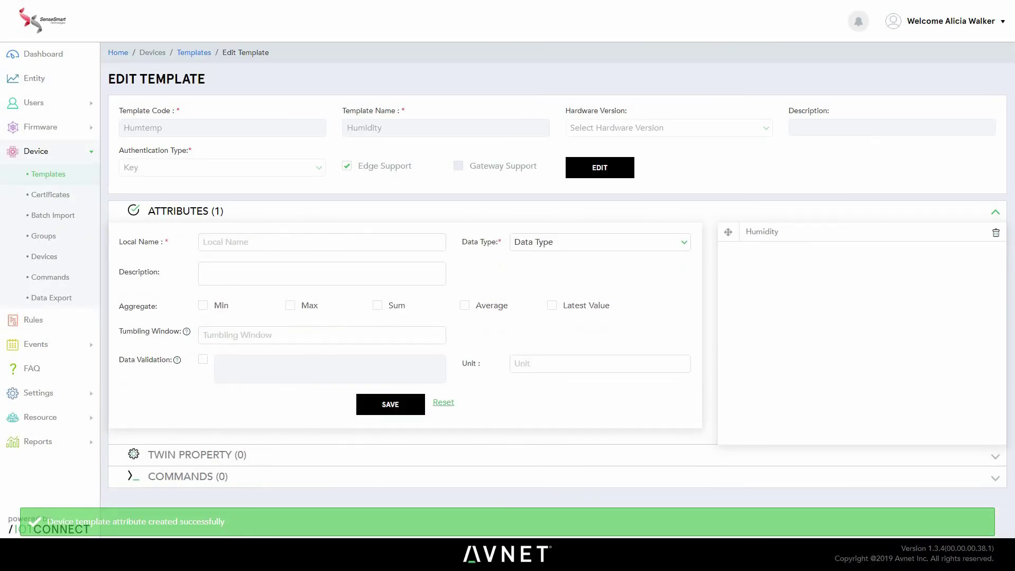
# - Create and save a new template with code Gyrotemp and name Gyroscope, using Key authentication
pyautogui.click(48, 174)
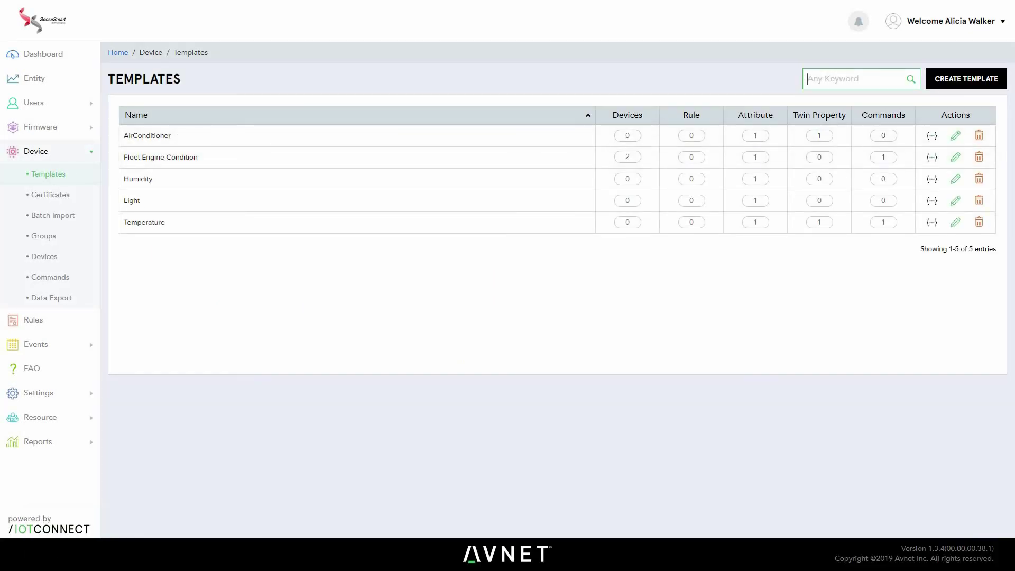
pyautogui.click(966, 79)
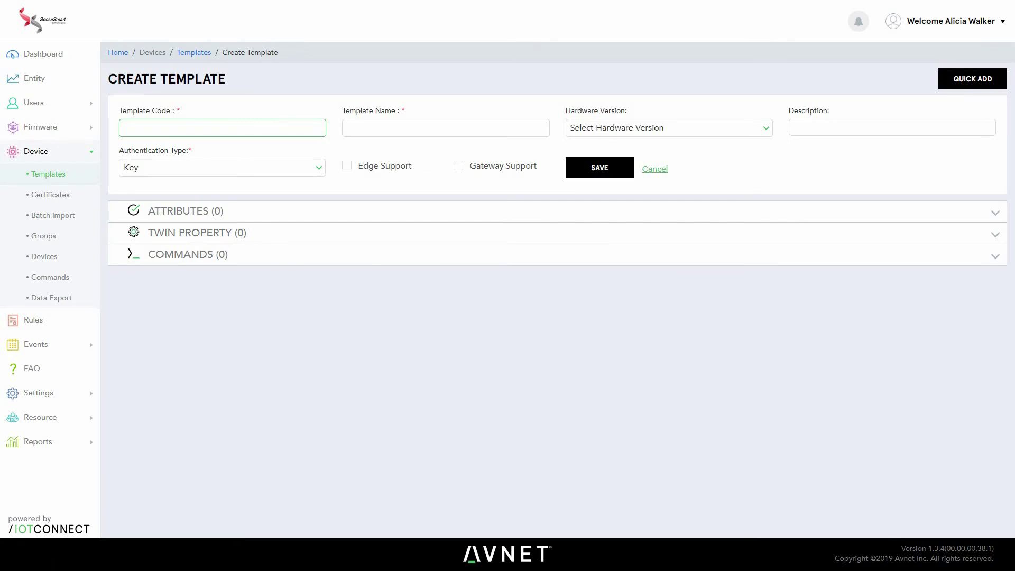
pyautogui.write('Gyrotemp')
pyautogui.click(347, 128)
pyautogui.write('Gyroscope')
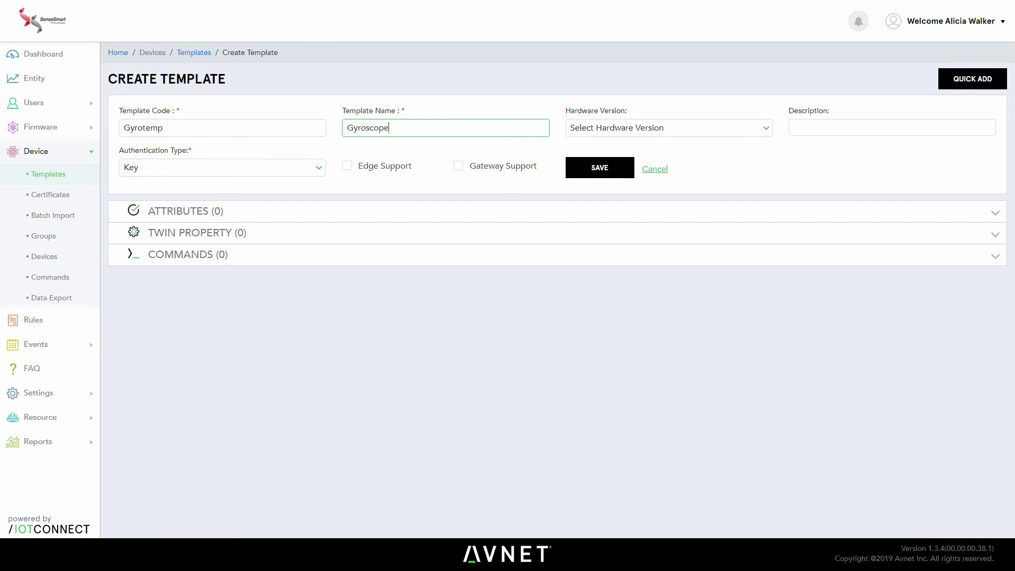
pyautogui.click(599, 167)
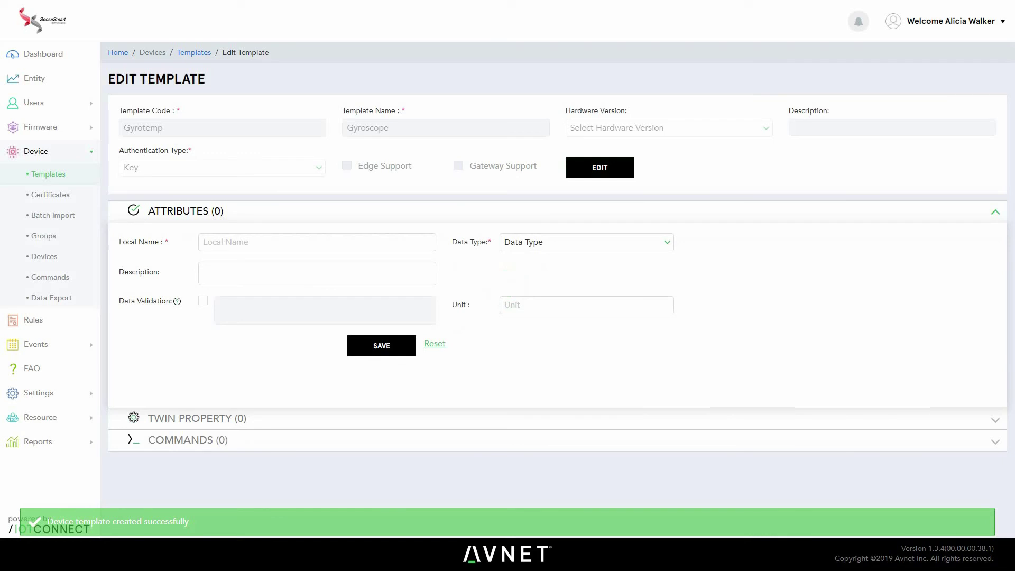
# - Name the template's new attribute Gyroscope and set its data type to OBJECT
pyautogui.click(318, 242)
pyautogui.write('G')
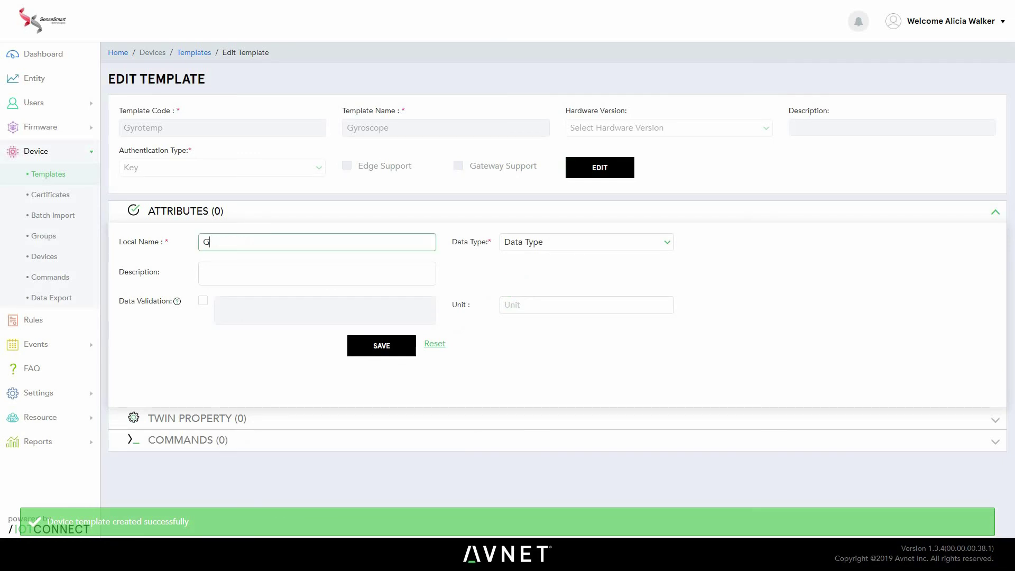
pyautogui.write('yroscope')
pyautogui.press('Tab')
pyautogui.hotkey('alt', 'Down')
pyautogui.press('Down')
pyautogui.press('Down')
pyautogui.press('Down')
pyautogui.press('Return')
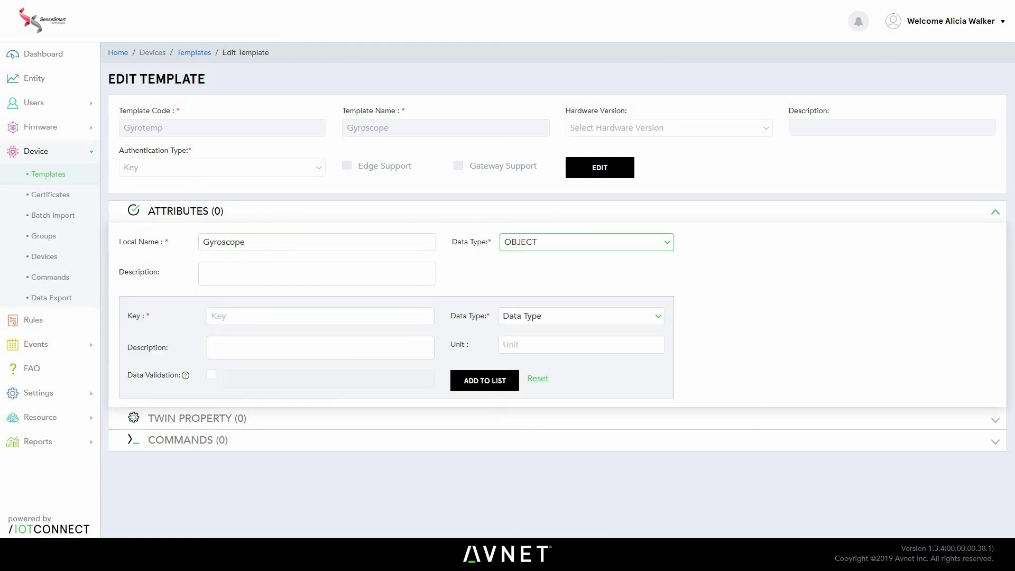
# - Add a child key x with data type NUMBER to the Gyroscope attribute's list
pyautogui.click(321, 316)
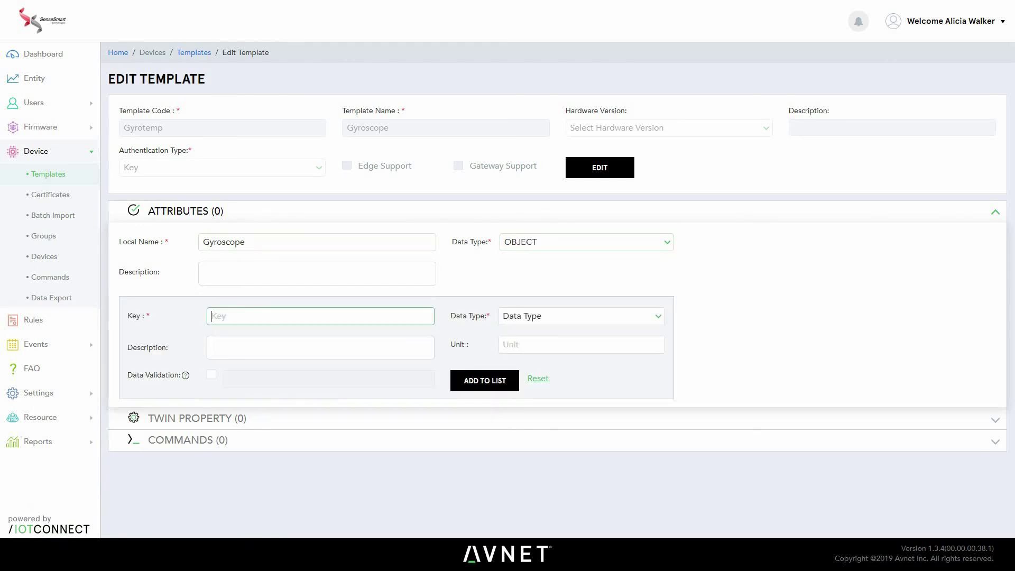
pyautogui.write('x')
pyautogui.press('Tab')
pyautogui.hotkey('alt', 'Down')
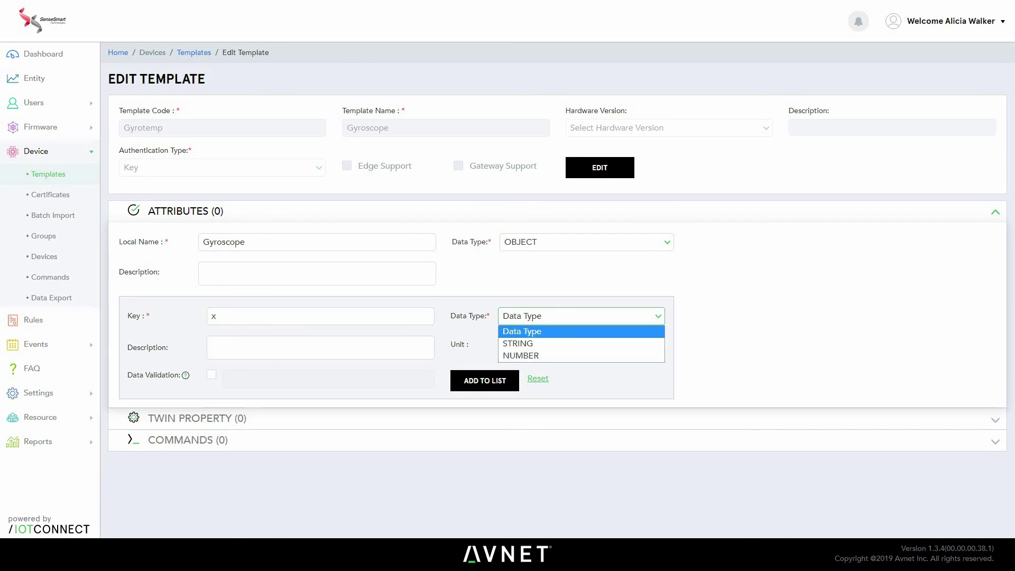
pyautogui.press('Down')
pyautogui.press('Down')
pyautogui.press('Return')
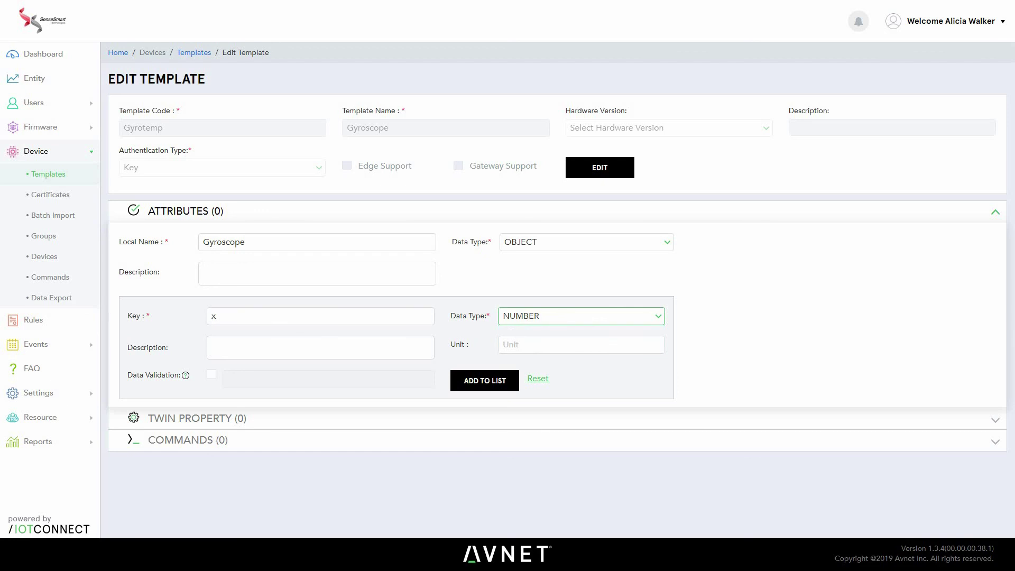
pyautogui.press('Tab')
pyautogui.press('Tab')
pyautogui.press('Return')
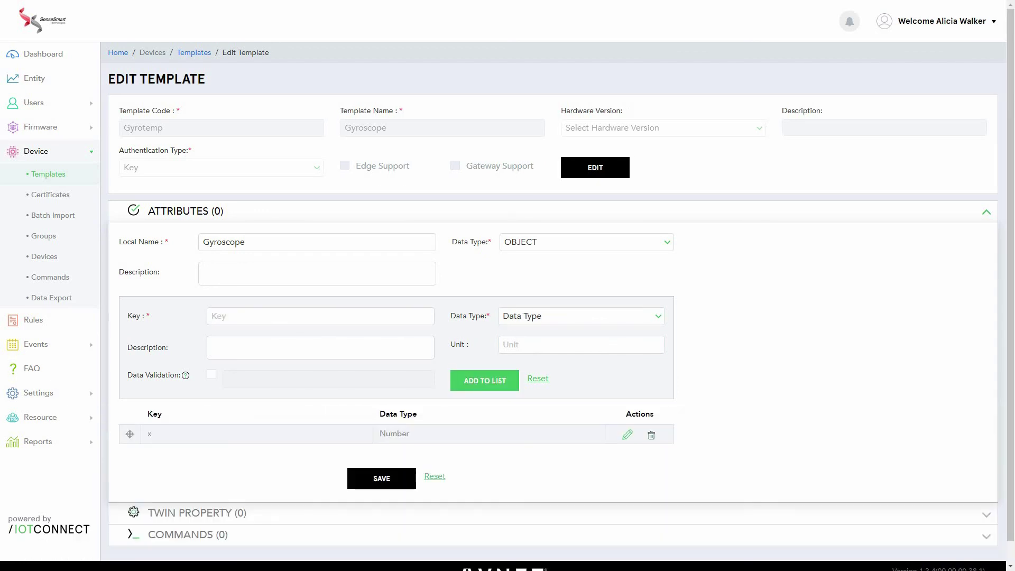
# - Add a child key y with data type NUMBER to the Gyroscope attribute's list
pyautogui.click(320, 316)
pyautogui.write('y')
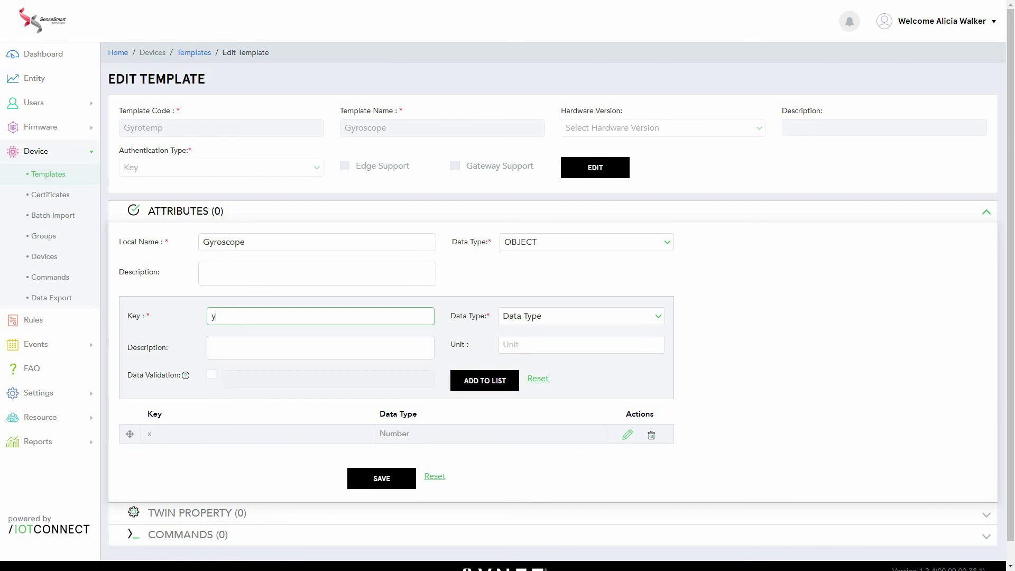
pyautogui.press('Tab')
pyautogui.press('Down')
pyautogui.press('Down')
pyautogui.press('Return')
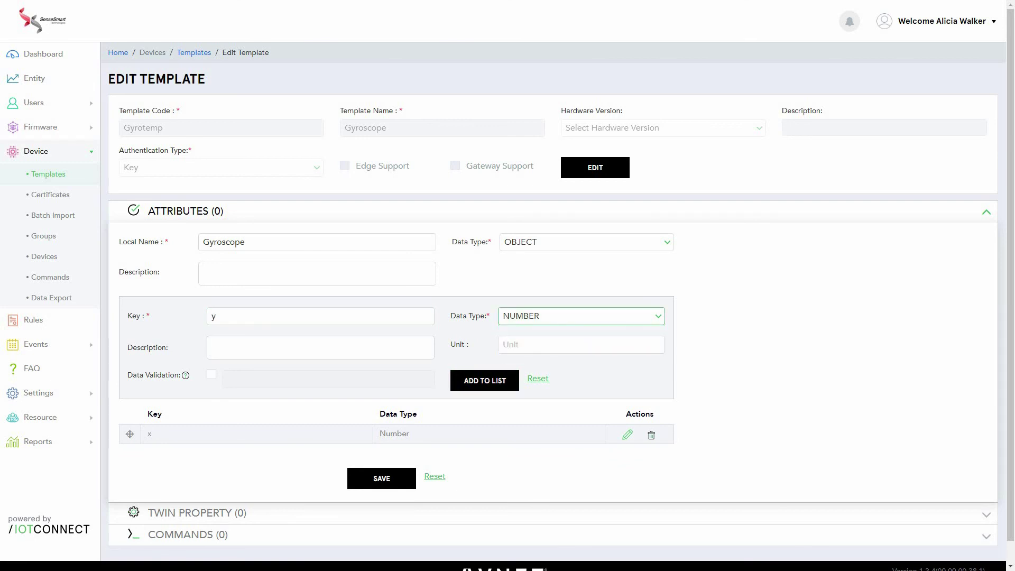
pyautogui.press('Tab')
pyautogui.press('Tab')
pyautogui.press('Return')
# - Add a child key z with data type NUMBER to the Gyroscope attribute's list
pyautogui.click(320, 315)
pyautogui.write('z')
pyautogui.press('Tab')
pyautogui.press('Down')
pyautogui.press('Down')
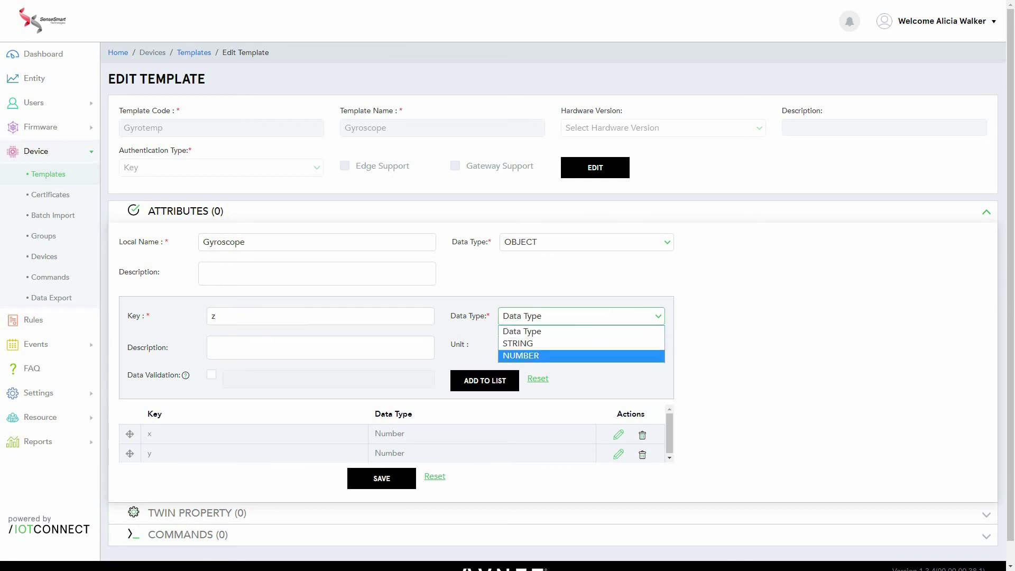
pyautogui.press('Return')
pyautogui.press('Tab')
pyautogui.press('Tab')
pyautogui.press('Return')
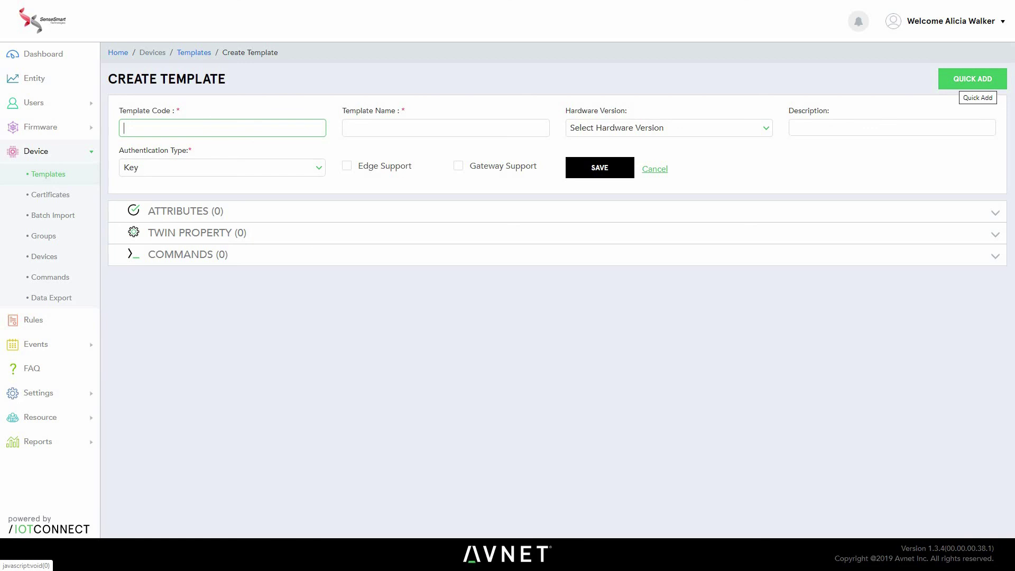
# - Open Quick Add for a new template and examine its JSON sample and the supported authentication and attribute types
pyautogui.click(973, 78)
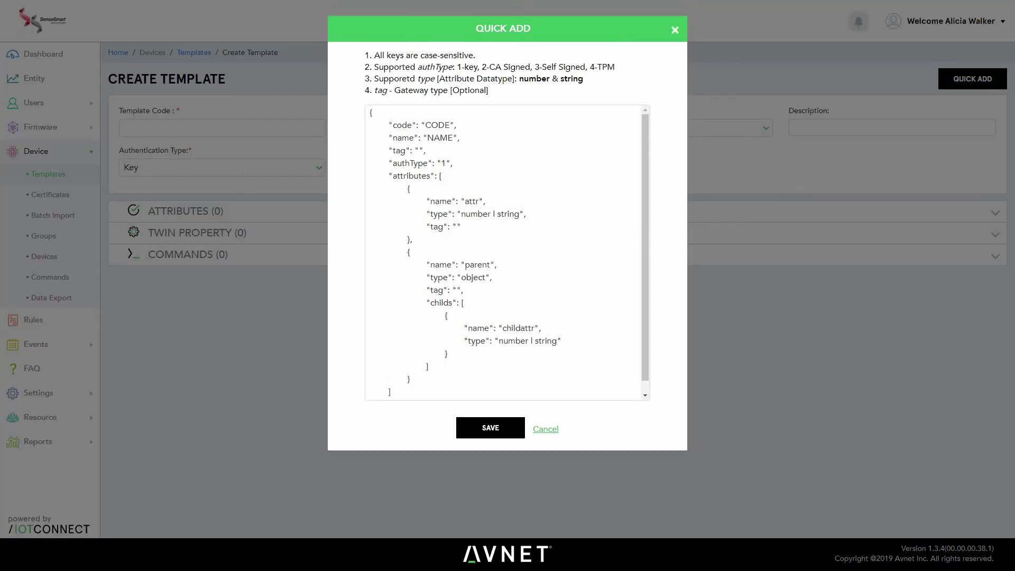
pyautogui.scroll(-1, 505, 252)
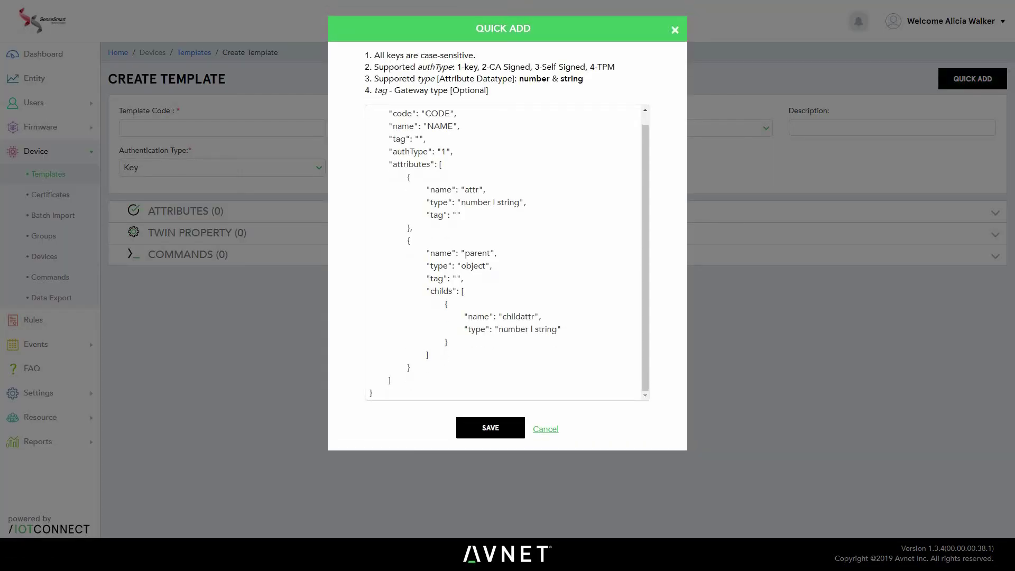
pyautogui.scroll(1, 505, 252)
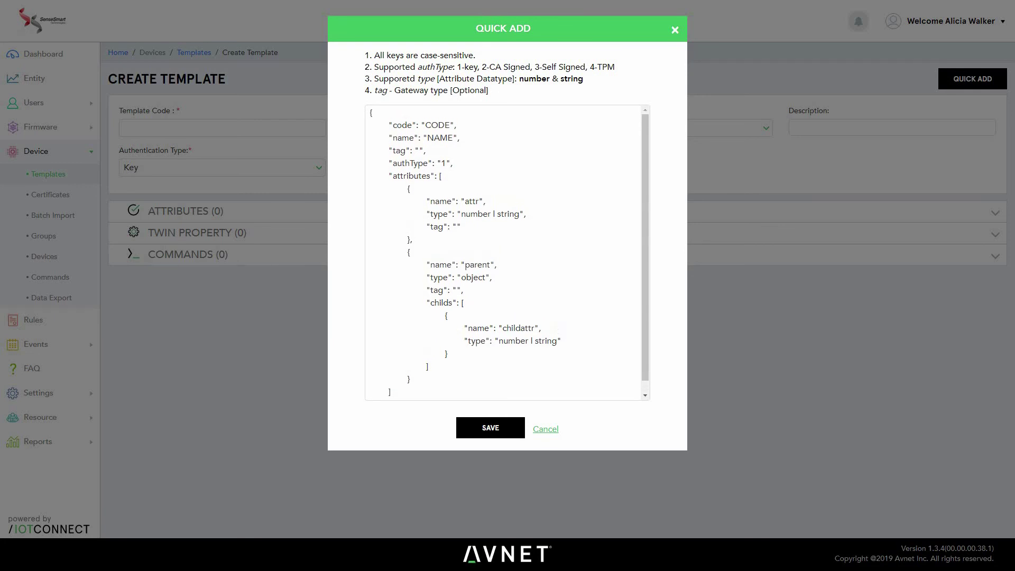